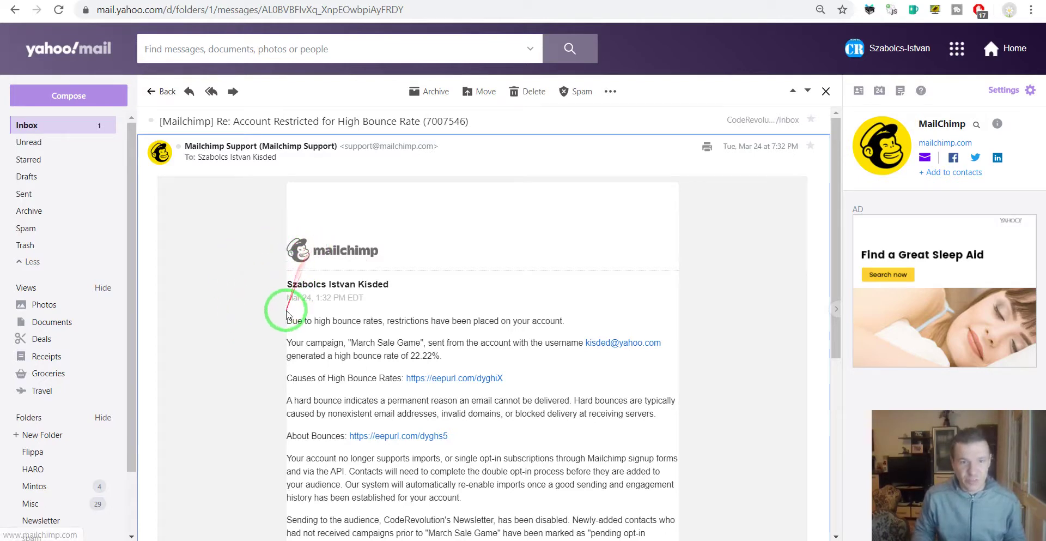
Step: Read the Mailchimp restriction email in Yahoo Mail, highlighting the high-bounce note and 22.22% rate
scroll(283, 316, down, 1)
mouse_move(308, 260)
mouse_down()
mouse_move(408, 253)
mouse_move(354, 271)
mouse_move(413, 286)
mouse_up()
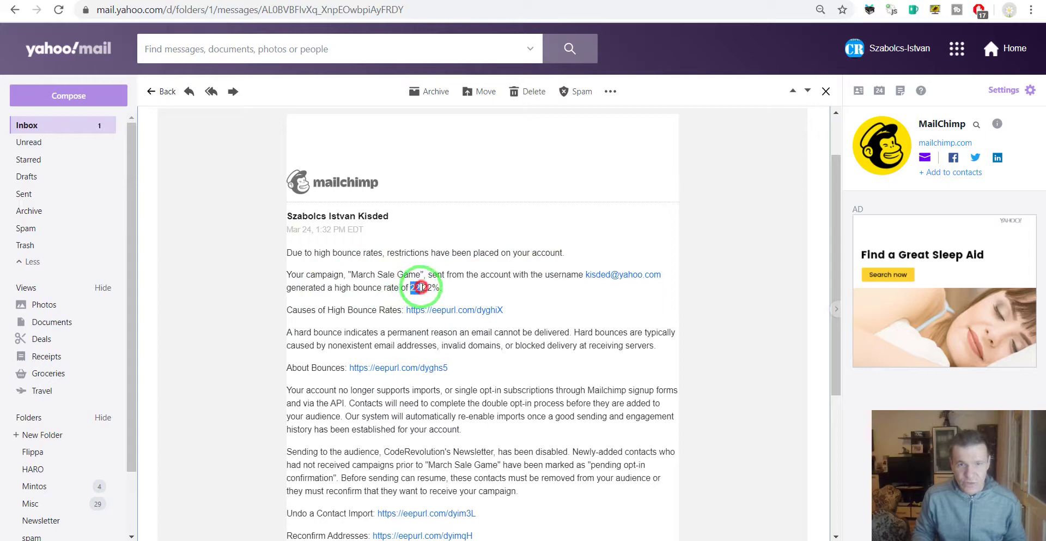
drag(433, 287, 439, 288)
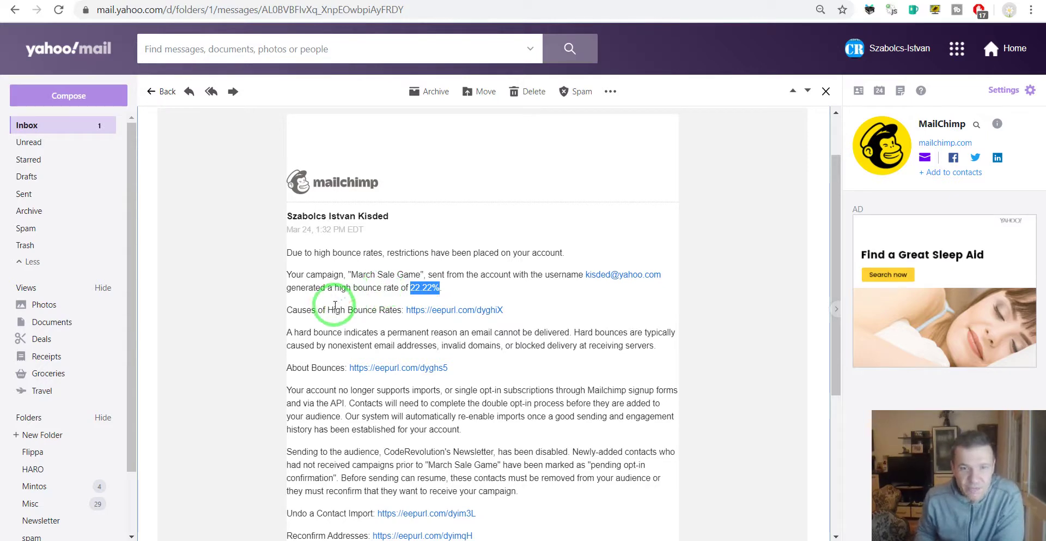
scroll(335, 305, down, 1)
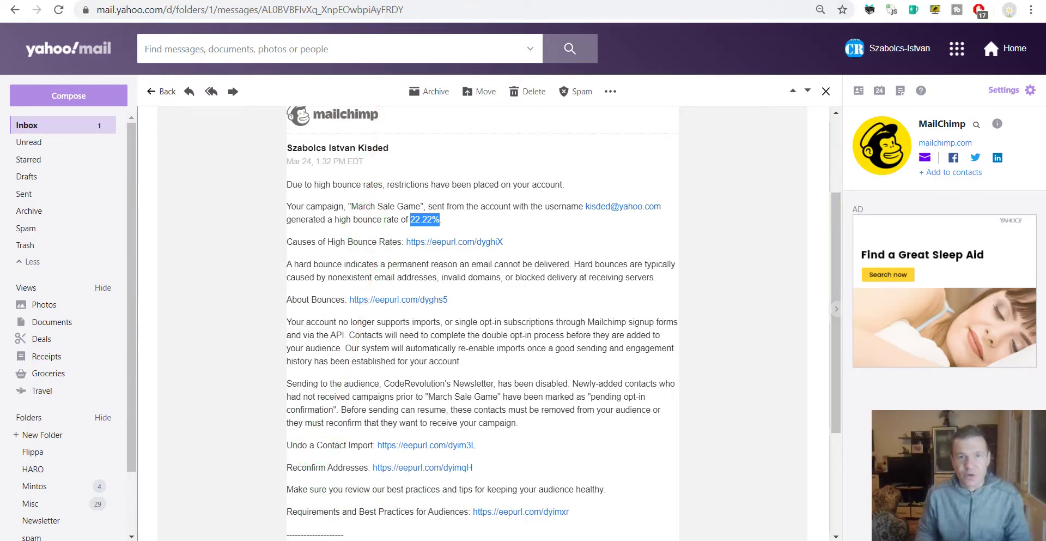
Step: Open mailchimp.com in a new tab and go to the account Dashboard
key(ctrl+t)
text(ma)
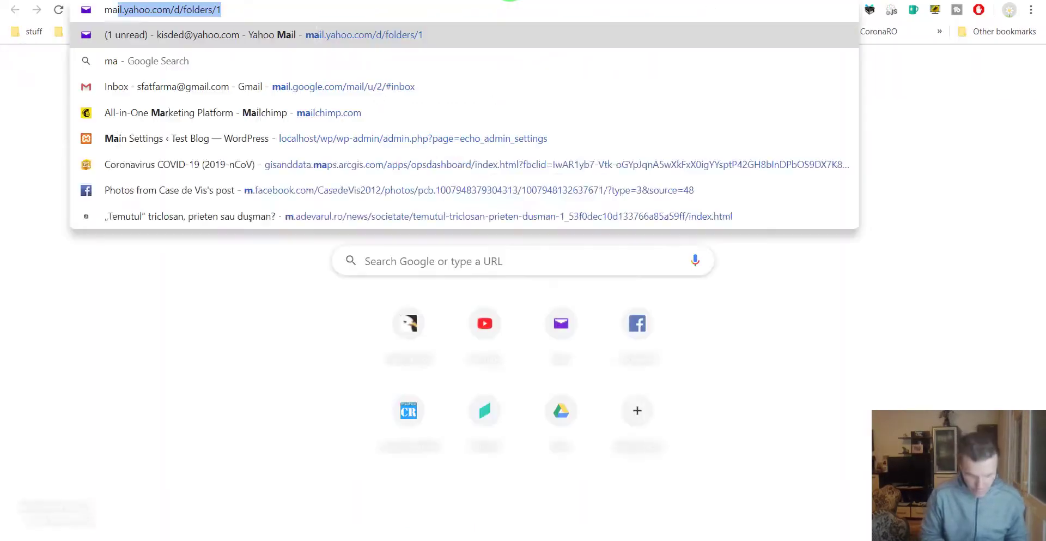
text(ilchimp.com)
key(Return)
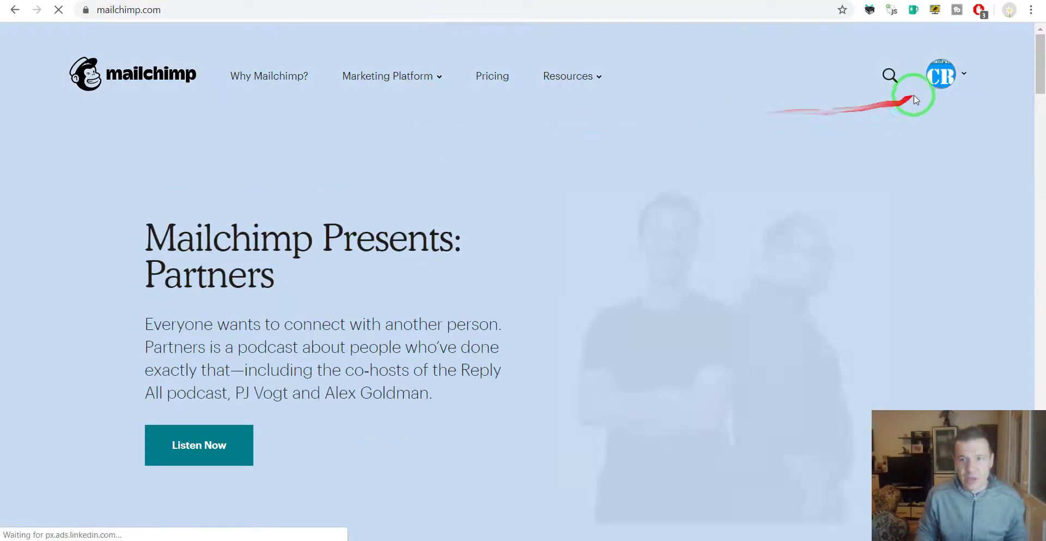
click(941, 74)
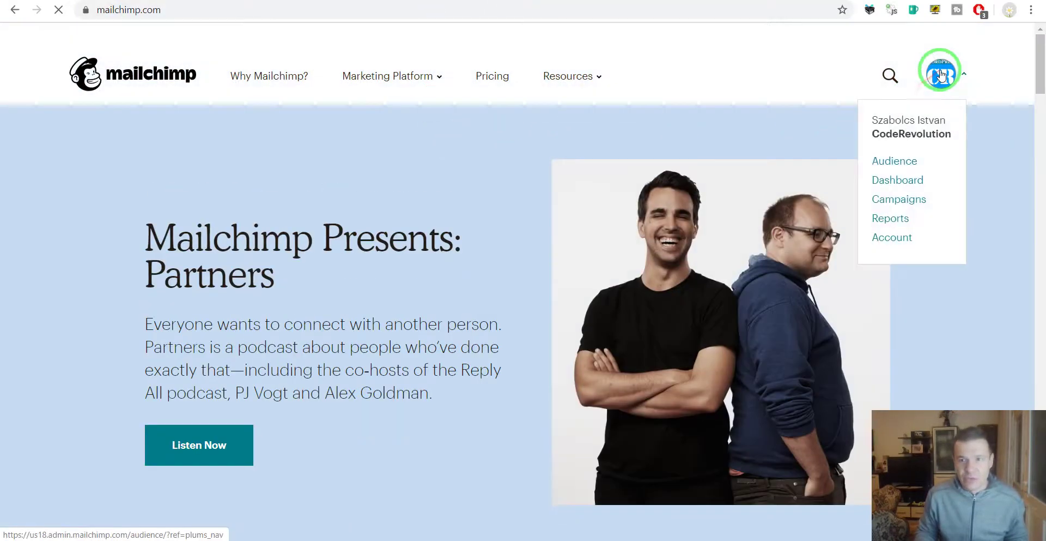
click(894, 179)
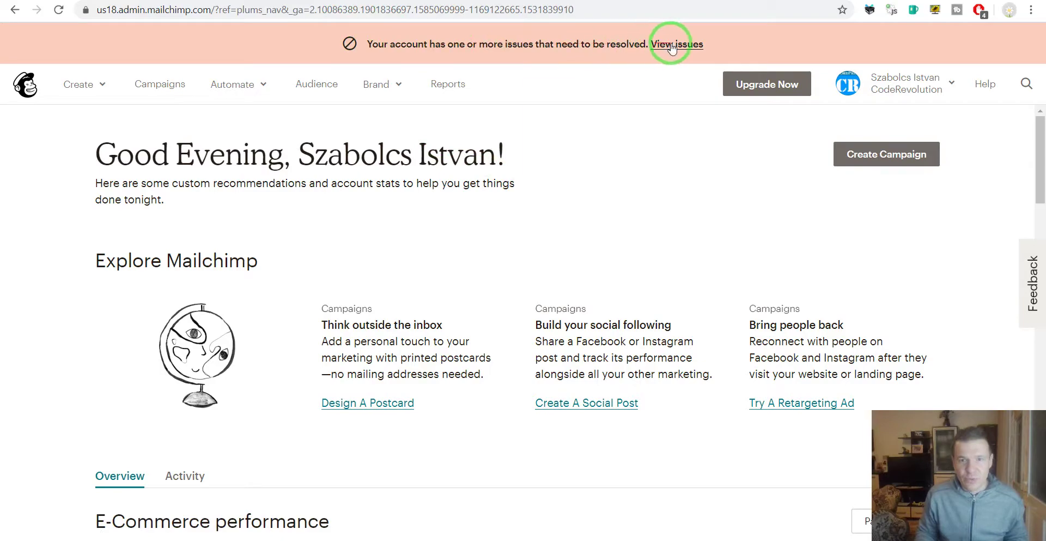
Step: Scroll through the dashboard's e-commerce, audience and campaign engagement figures
scroll(495, 152, down, 5)
scroll(416, 164, down, 4)
scroll(416, 178, up, 9)
scroll(415, 182, down, 6)
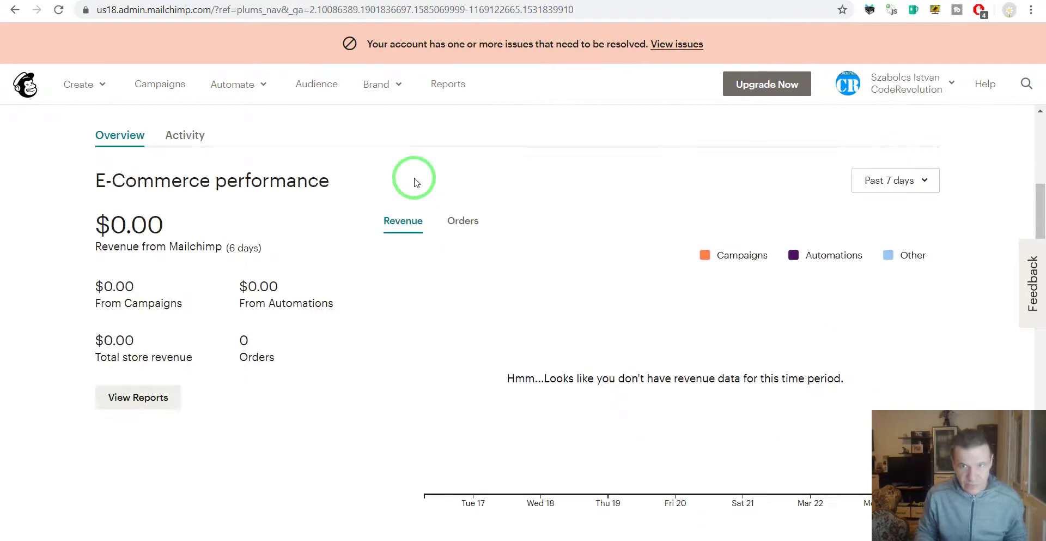
scroll(415, 181, down, 6)
scroll(414, 174, down, 3)
scroll(406, 170, down, 1)
scroll(411, 180, up, 4)
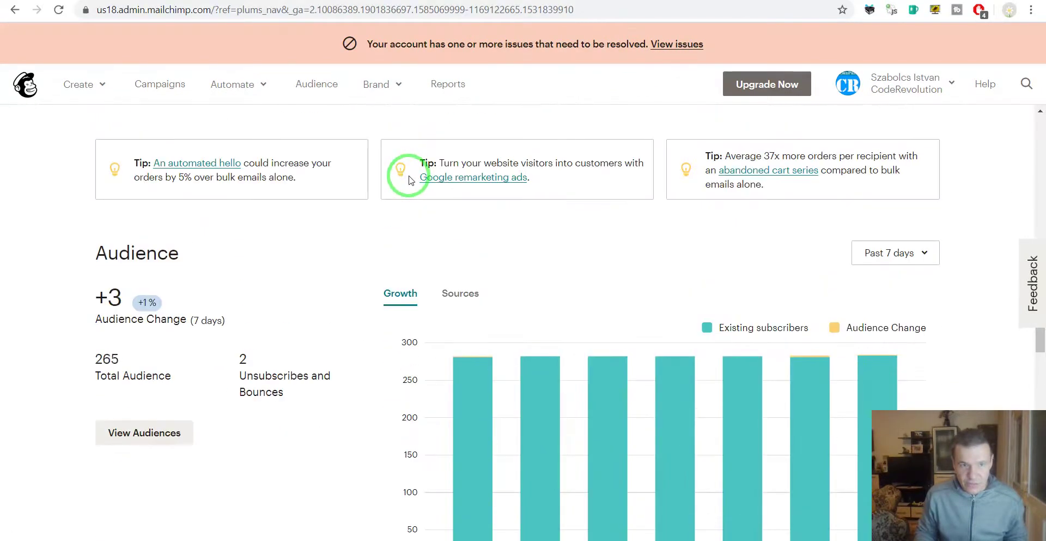
scroll(382, 183, down, 1)
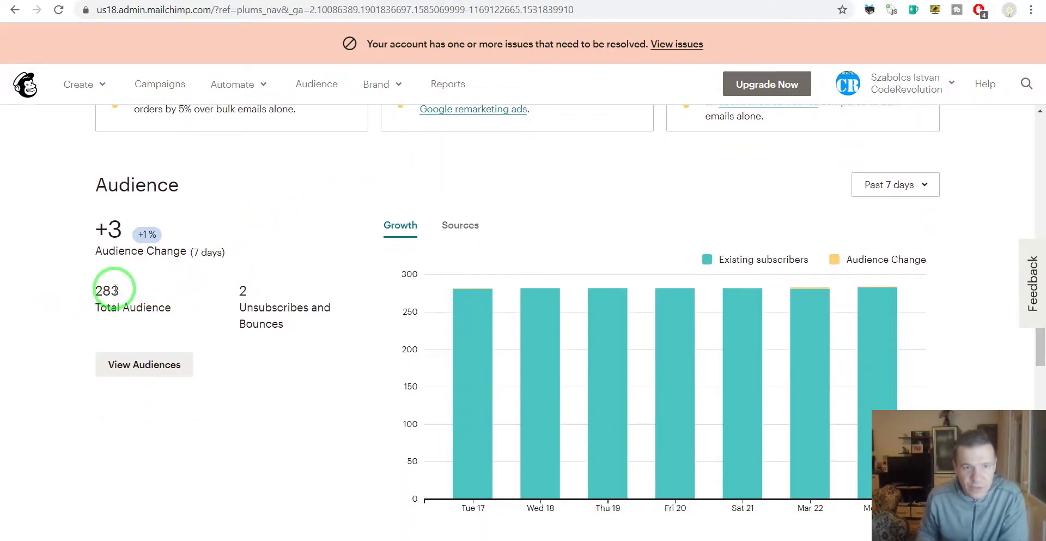
scroll(116, 289, down, 1)
scroll(115, 289, down, 1)
scroll(109, 286, down, 4)
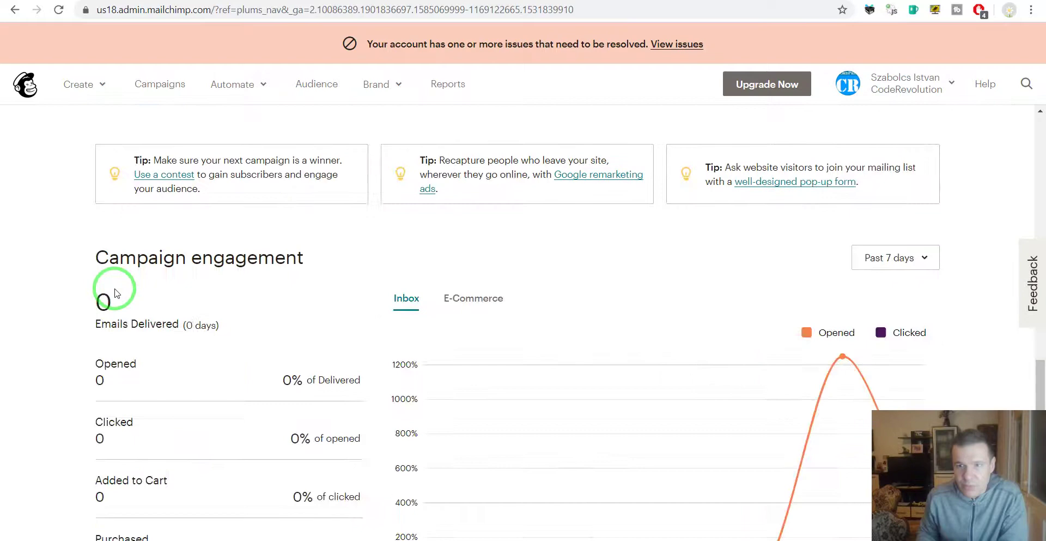
scroll(109, 285, down, 3)
scroll(126, 289, down, 1)
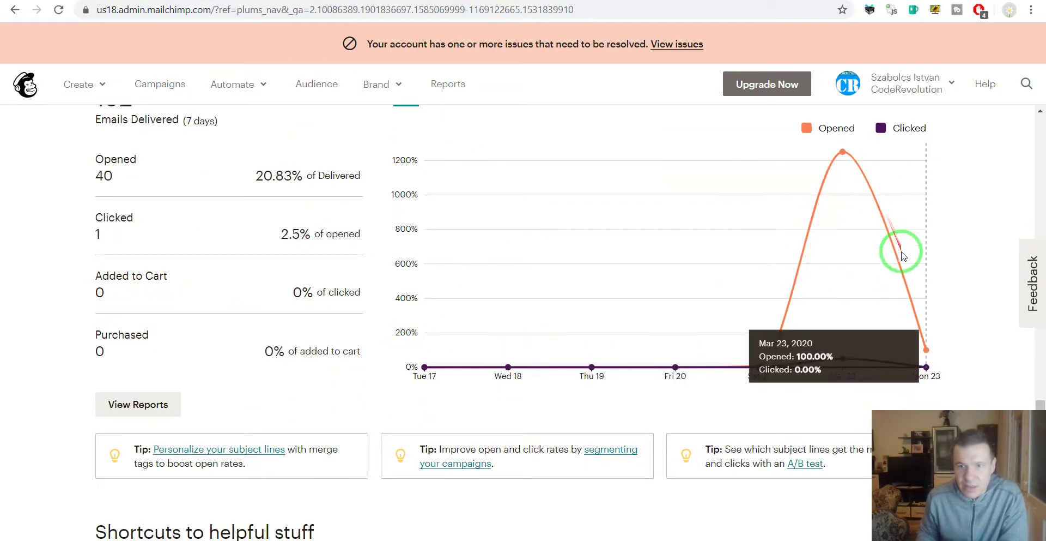
scroll(323, 263, down, 2)
scroll(322, 263, down, 1)
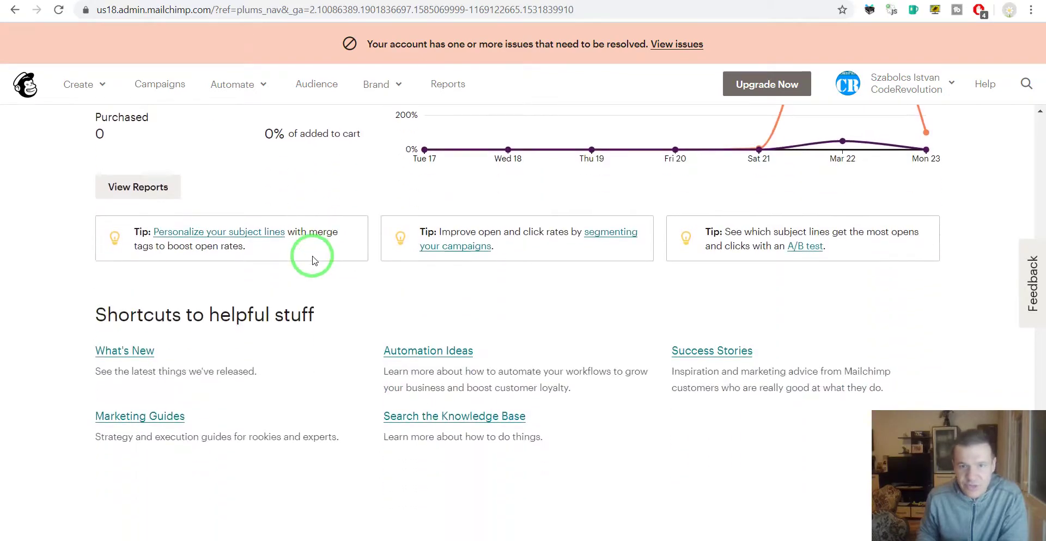
scroll(313, 261, up, 8)
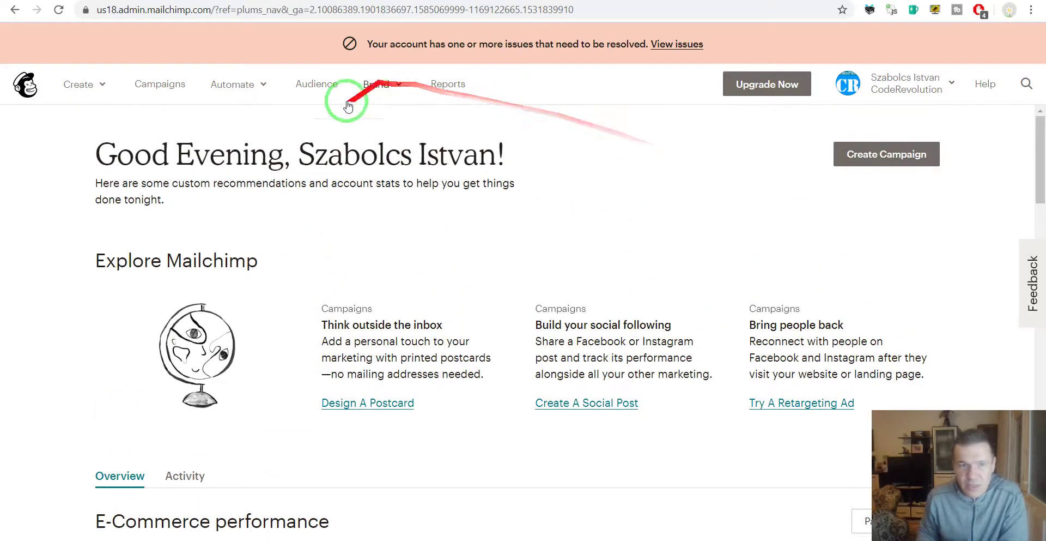
Step: Review the Campaigns overview, highlighting the audience's 145 contacts and 142 subscribers
click(163, 92)
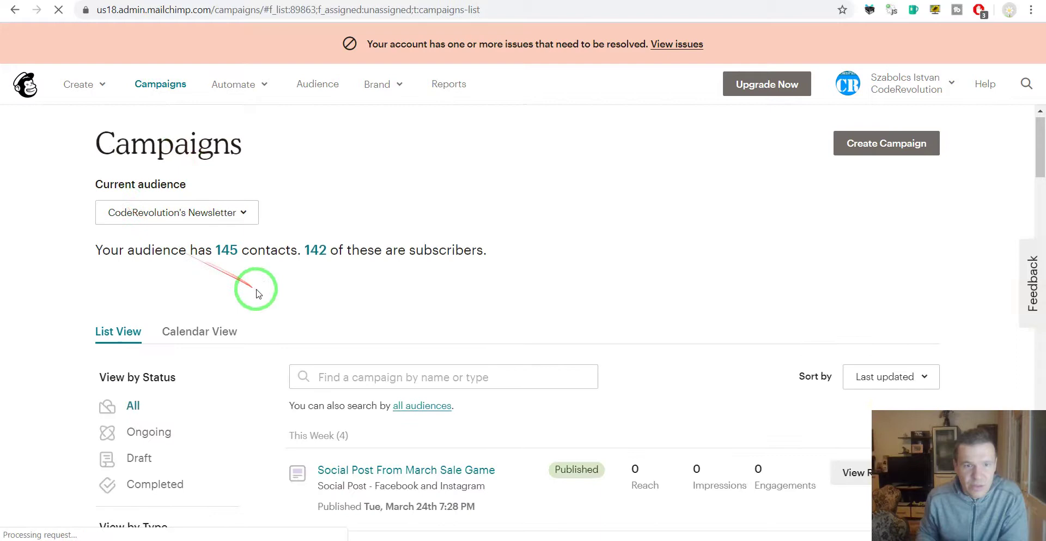
scroll(227, 206, down, 2)
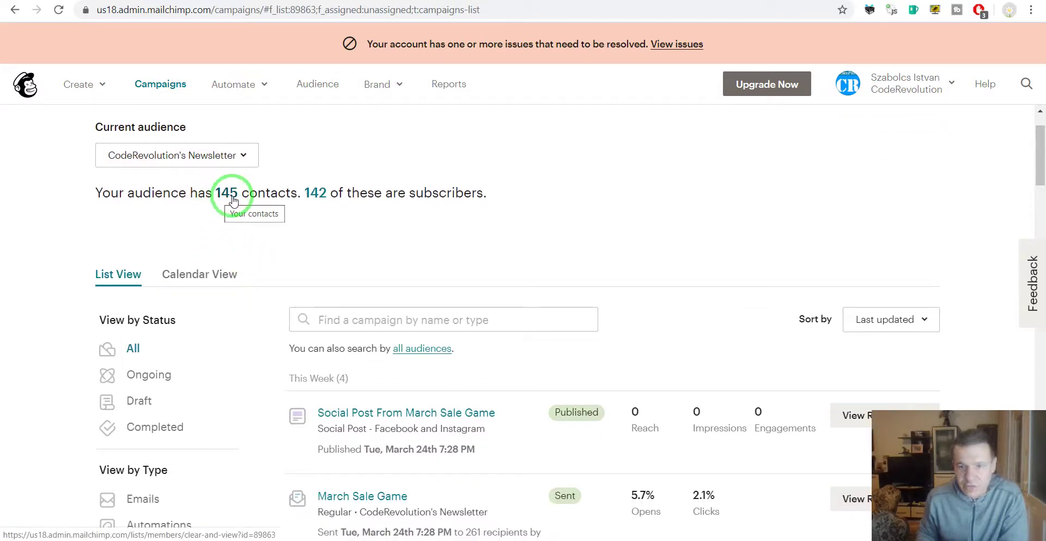
drag(218, 198, 243, 197)
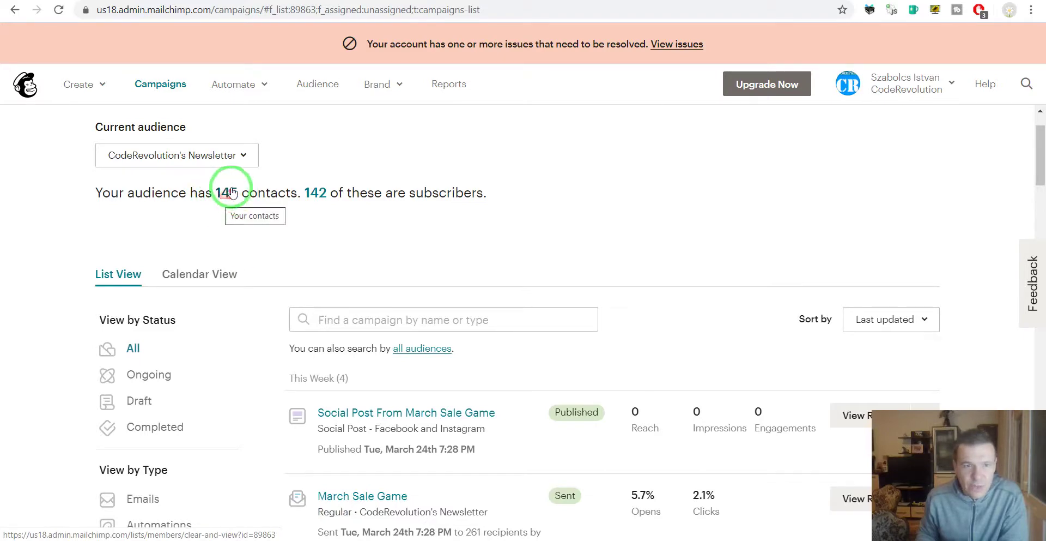
scroll(305, 218, down, 3)
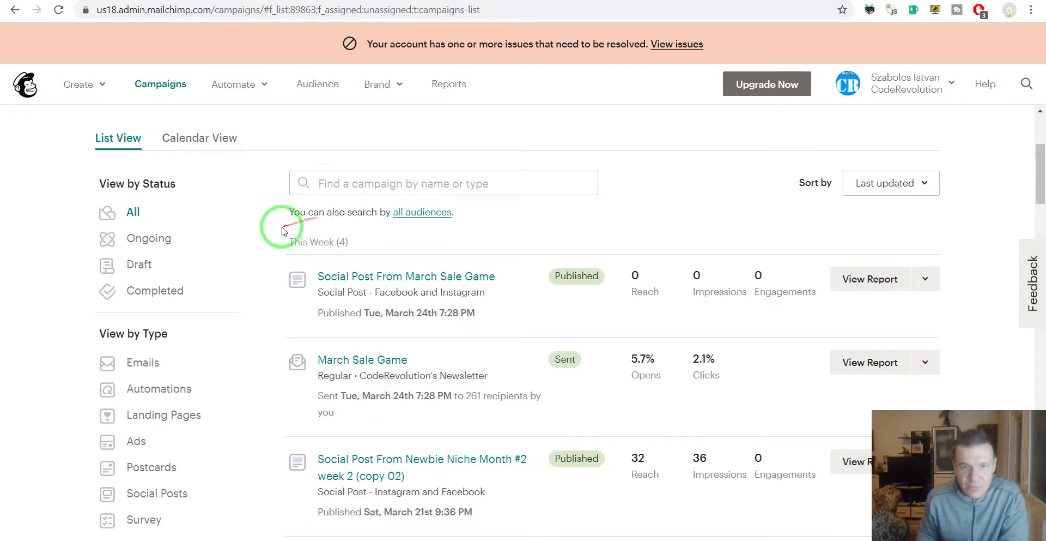
scroll(282, 231, down, 1)
scroll(281, 231, up, 2)
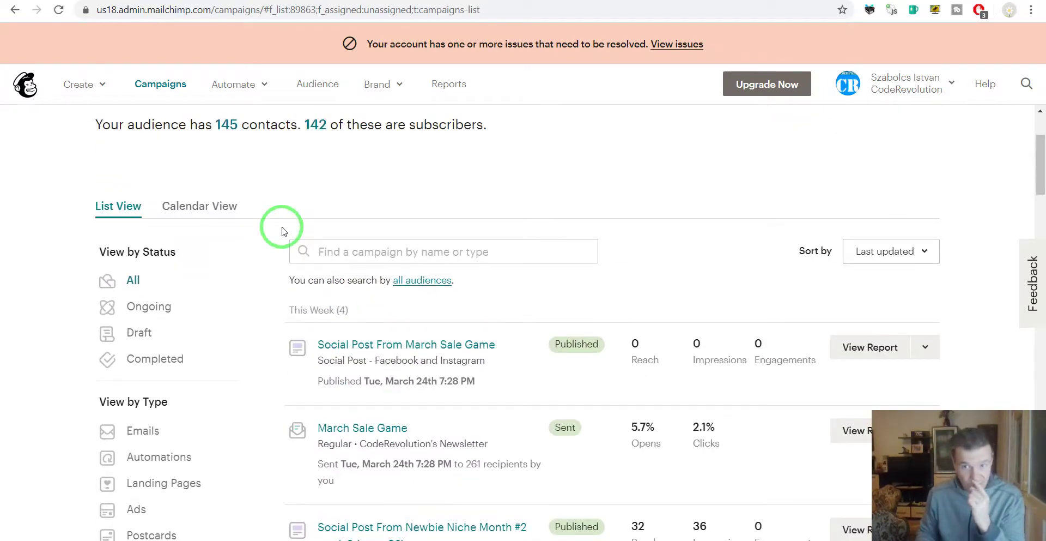
scroll(282, 231, up, 2)
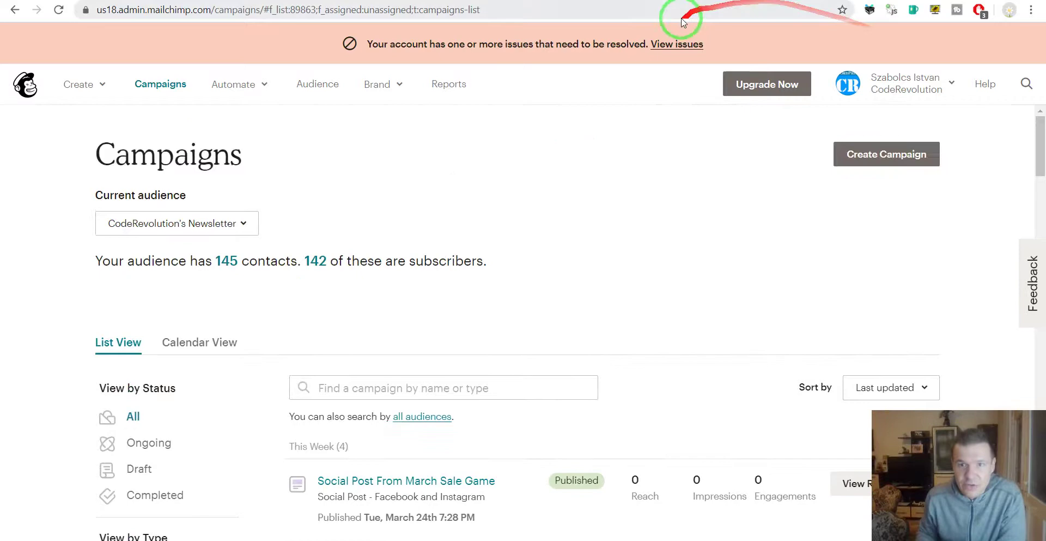
Step: Review the single opt-in restriction in account issues, then Resolve the 22.22% hard bounce issue
click(681, 51)
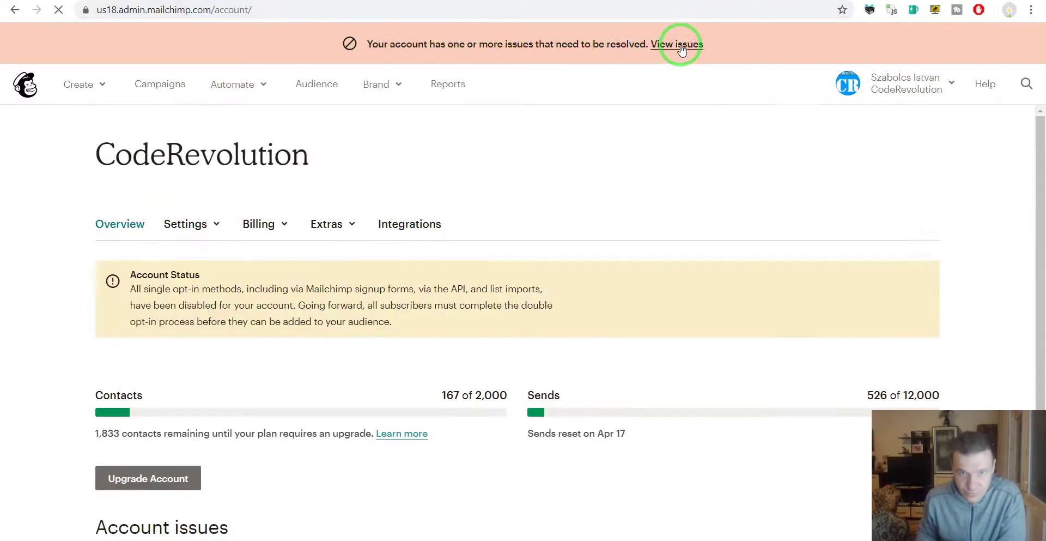
scroll(469, 161, down, 3)
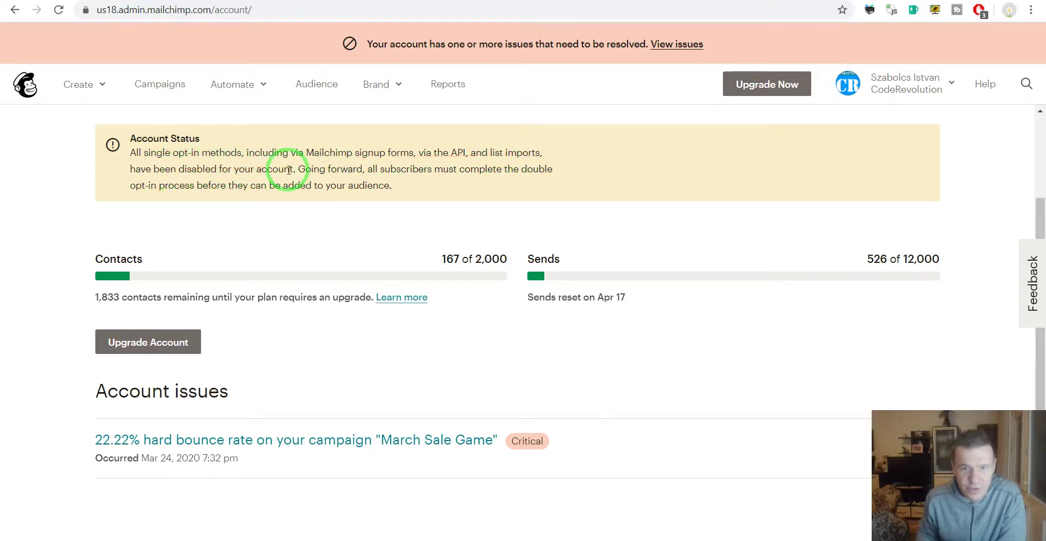
drag(141, 188, 361, 184)
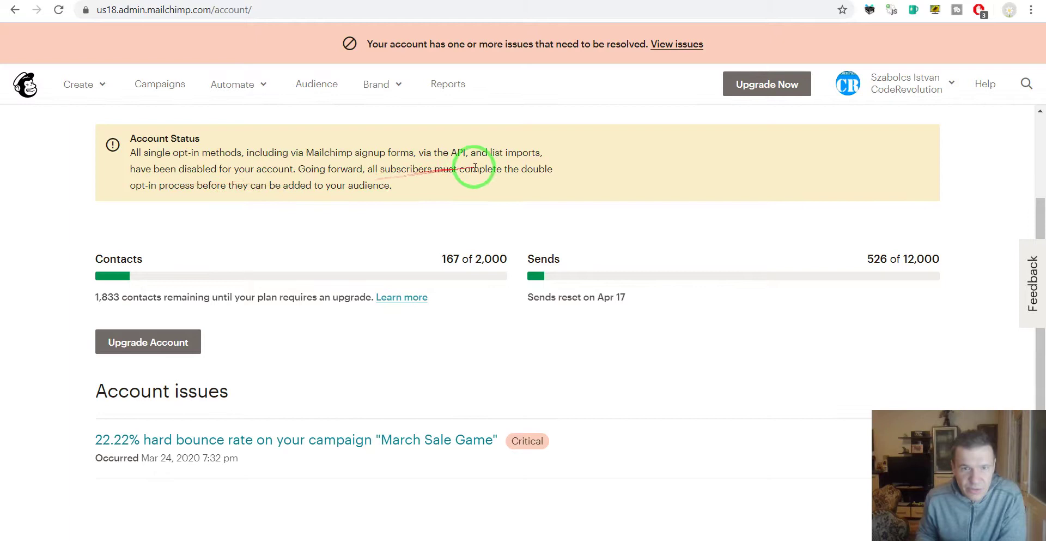
drag(518, 167, 170, 186)
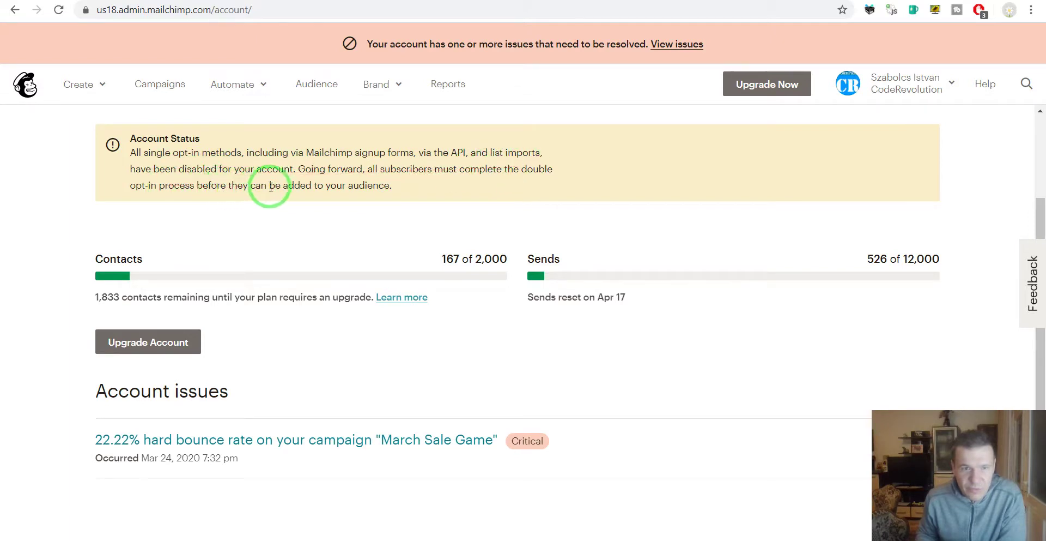
mouse_move(330, 183)
mouse_down()
mouse_move(177, 233)
mouse_move(416, 191)
mouse_move(354, 218)
mouse_up()
scroll(357, 217, down, 2)
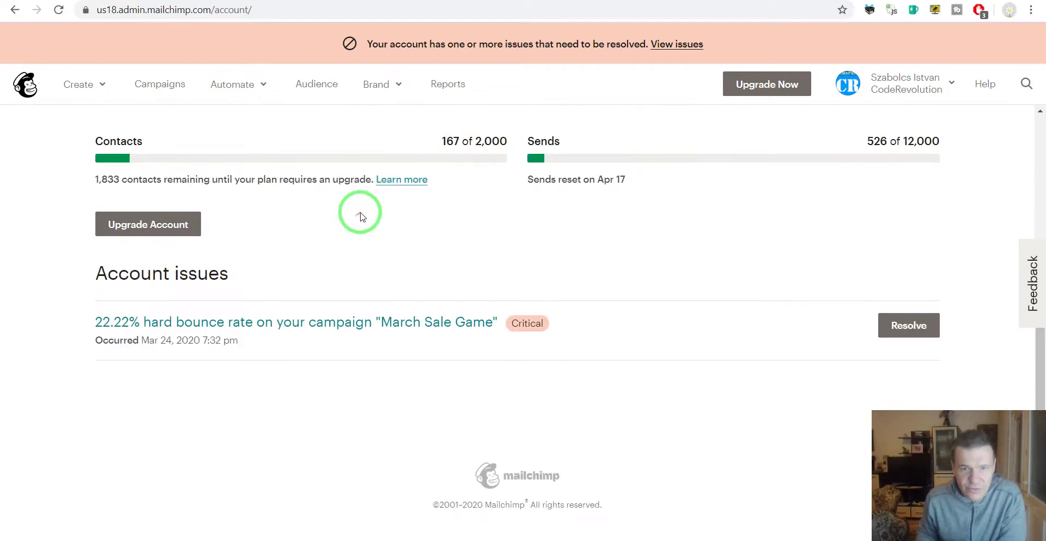
click(902, 323)
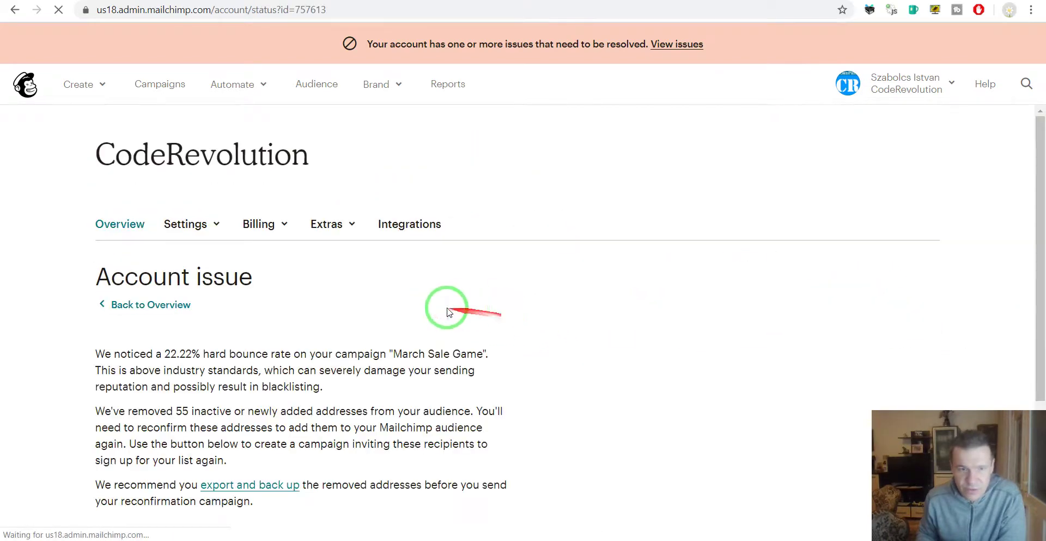
Step: Choose Create Reconfirmation Campaign for the 55 removed addresses
scroll(169, 292, down, 2)
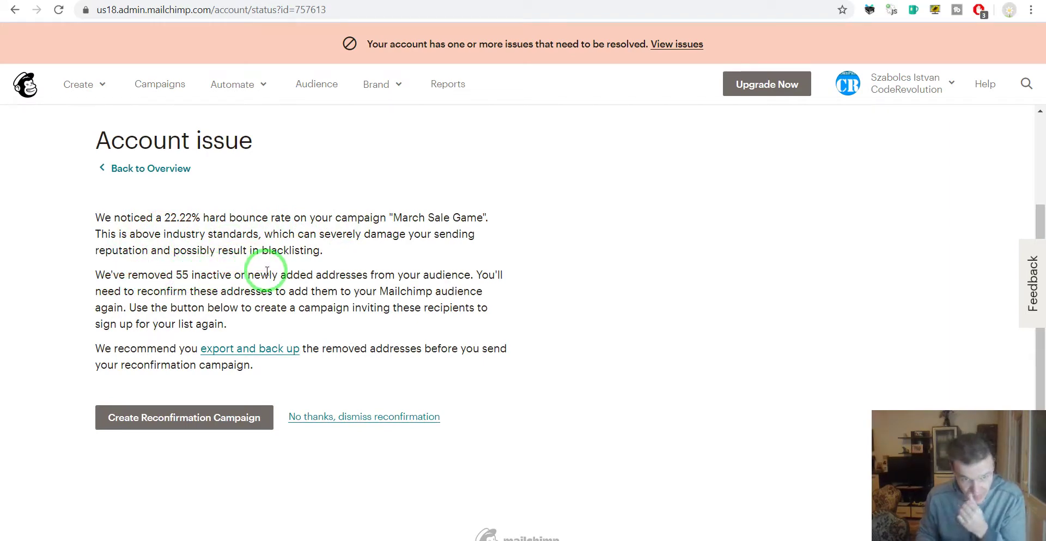
click(187, 276)
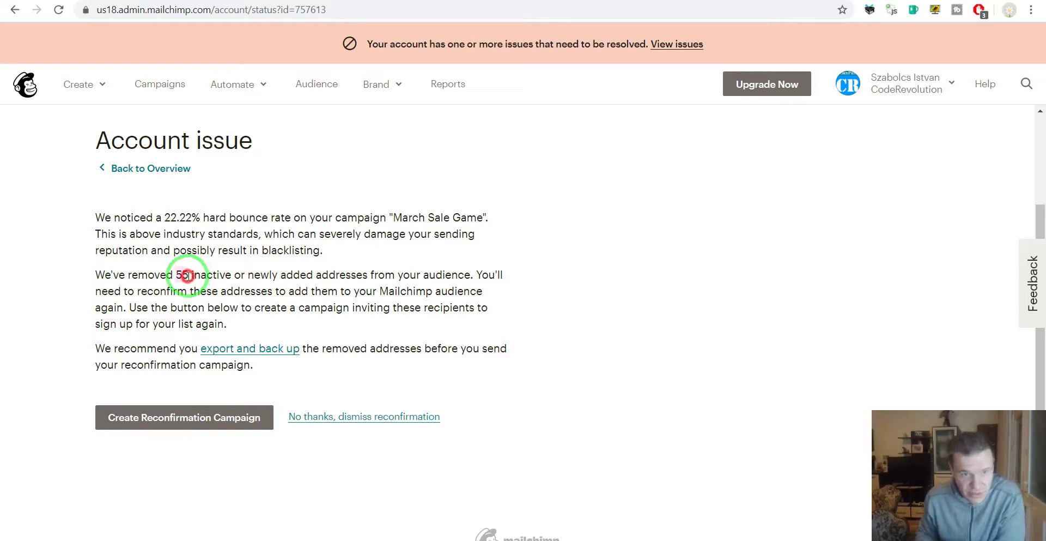
click(180, 276)
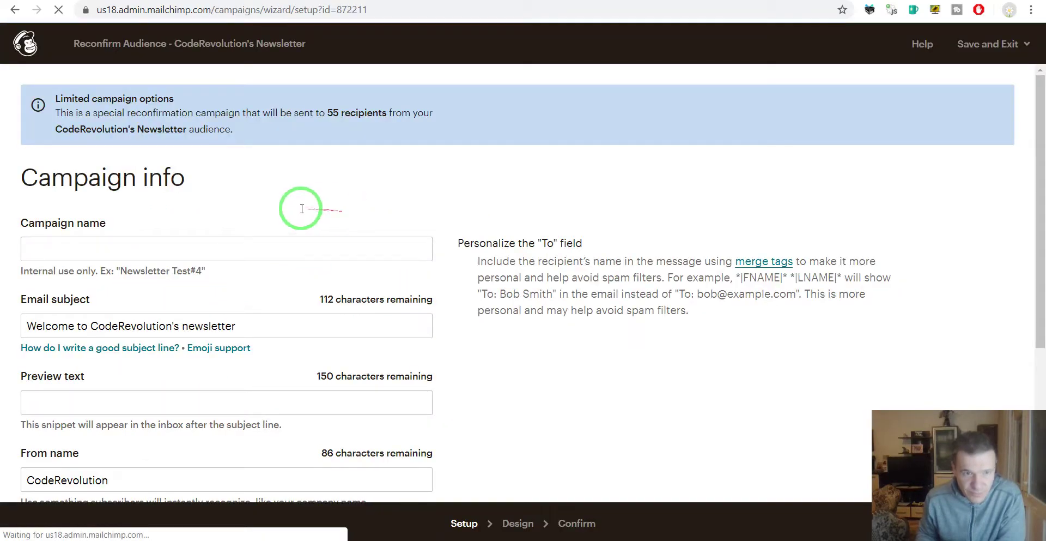
Step: Name the campaign 'Reconfirmation' and paste the existing subject into the preview text
scroll(218, 201, down, 1)
click(138, 184)
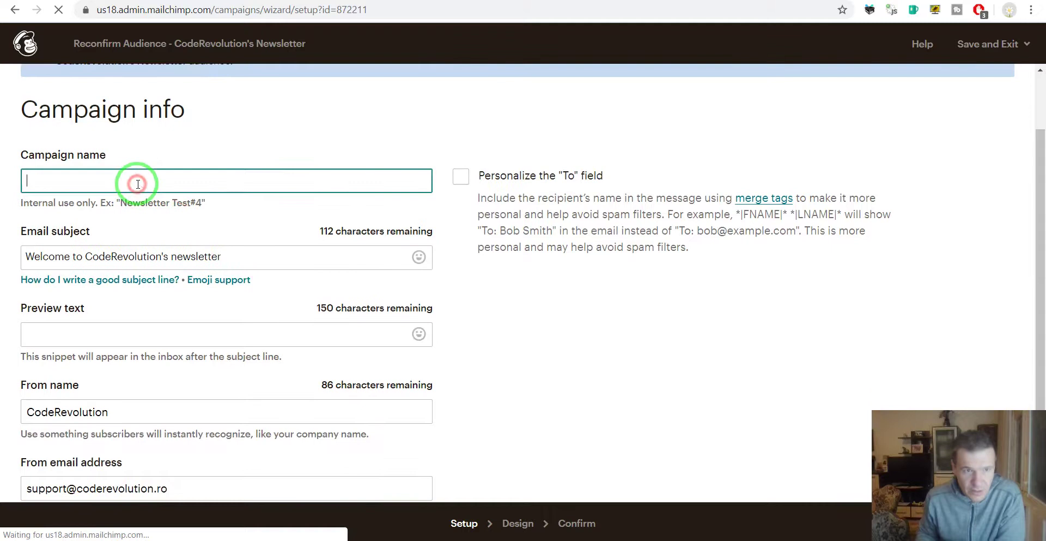
text(Reconfirm)
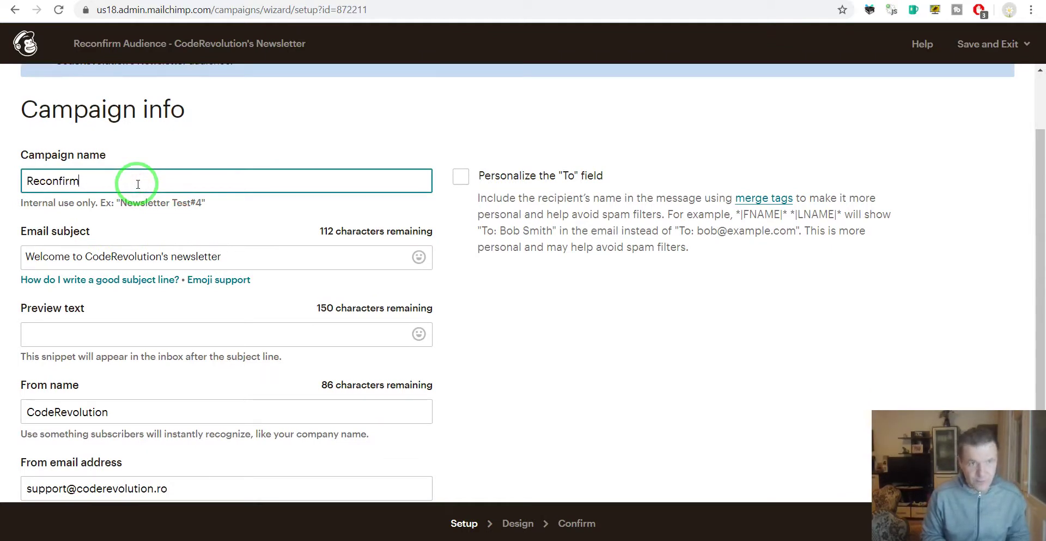
text(ation)
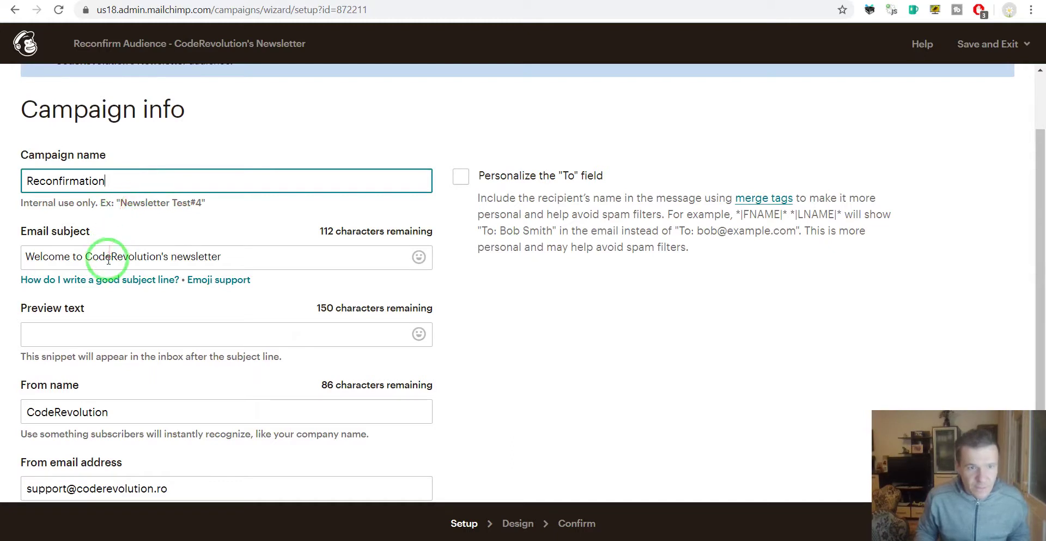
click(104, 257)
click(63, 333)
click(70, 256)
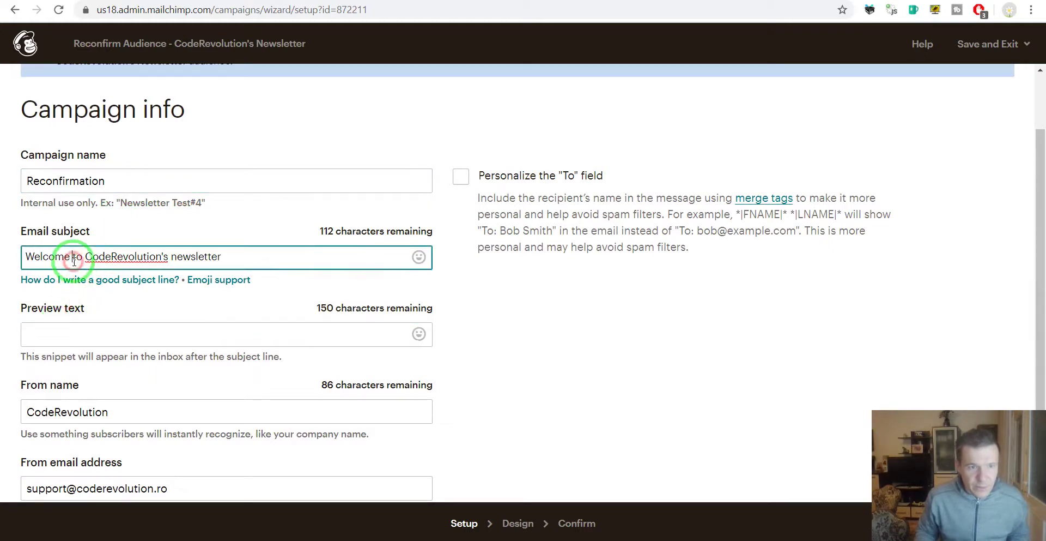
click(81, 333)
text(Welcome to CodeRevolution's newsletter)
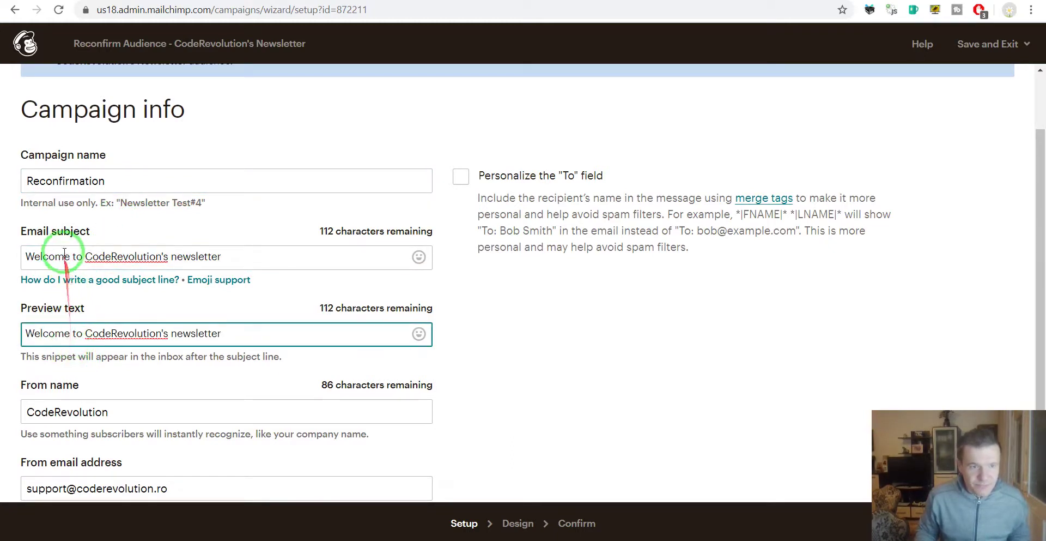
Step: Rewrite the subject as a resubscribe request and copy it into the preview text
click(64, 251)
text(P)
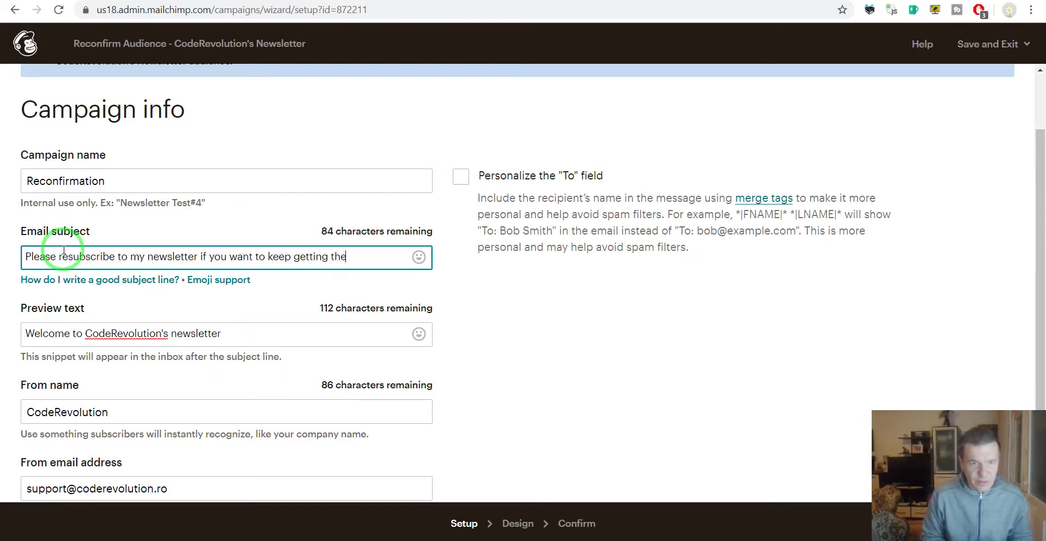
key(ctrl+a)
key(ctrl+c)
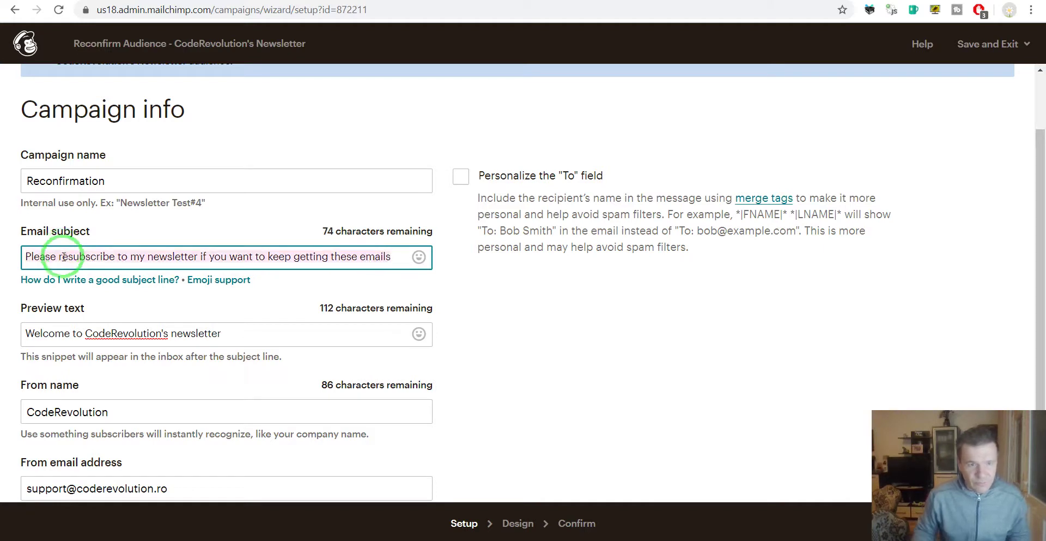
click(65, 333)
key(ctrl+v)
key(ctrl+a)
key(ctrl+v)
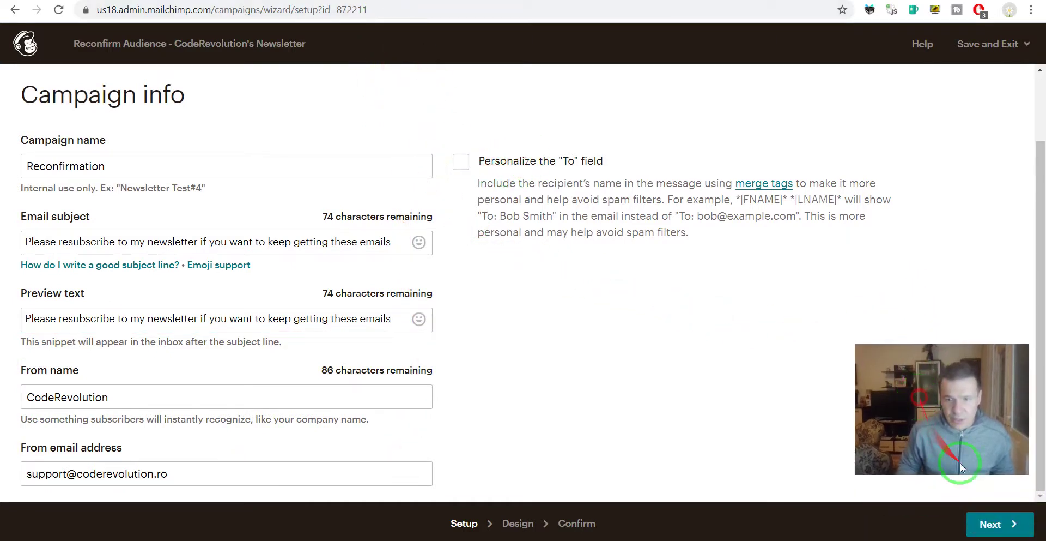
Step: Replace the email's placeholder text block with the pasted resubscribe request
click(991, 524)
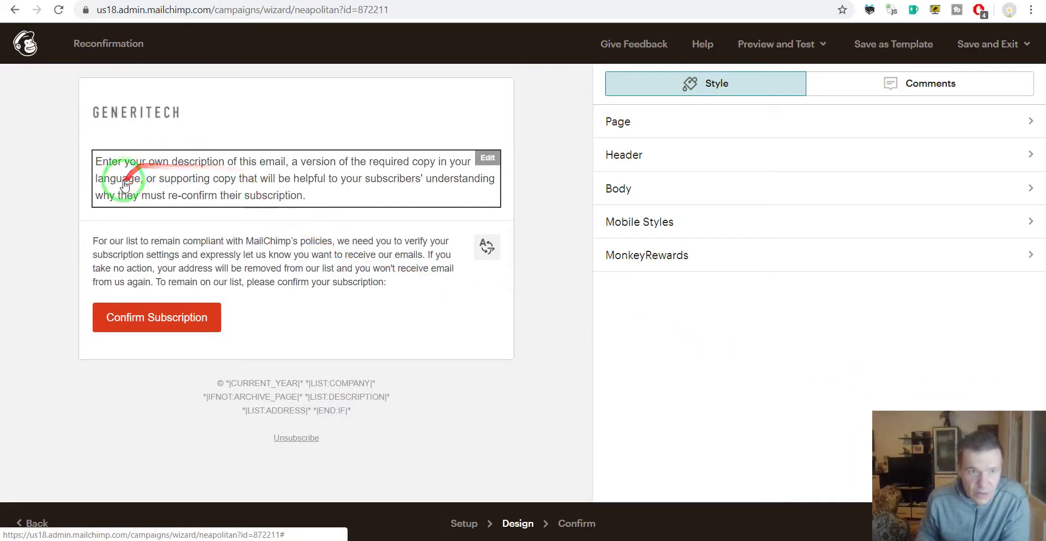
click(172, 175)
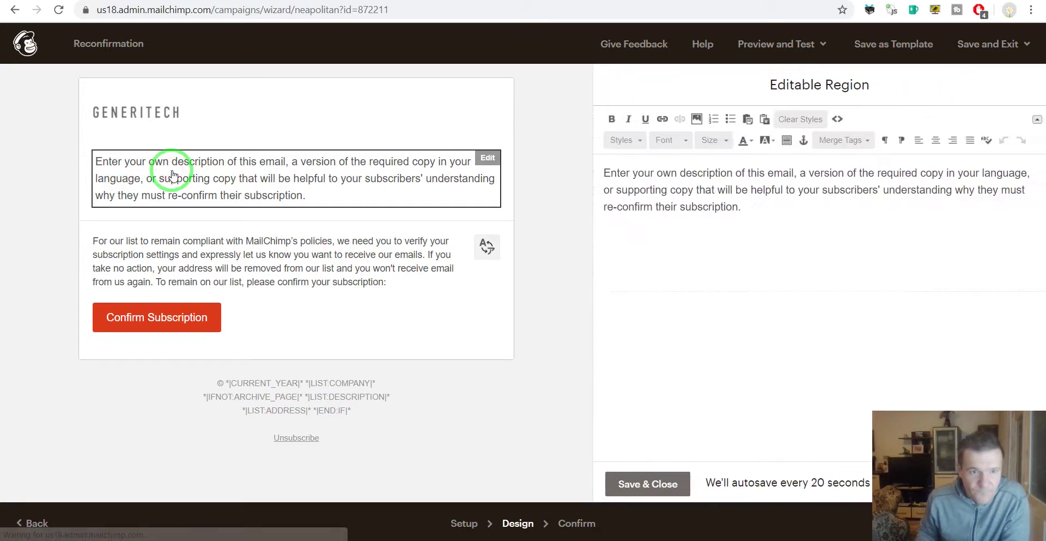
triple_click(656, 174)
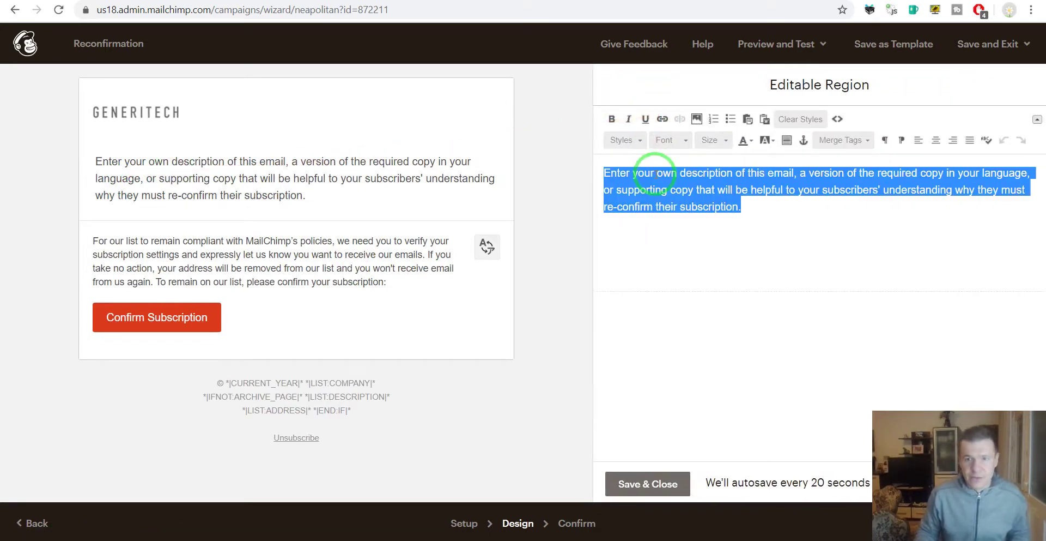
key(ctrl+v)
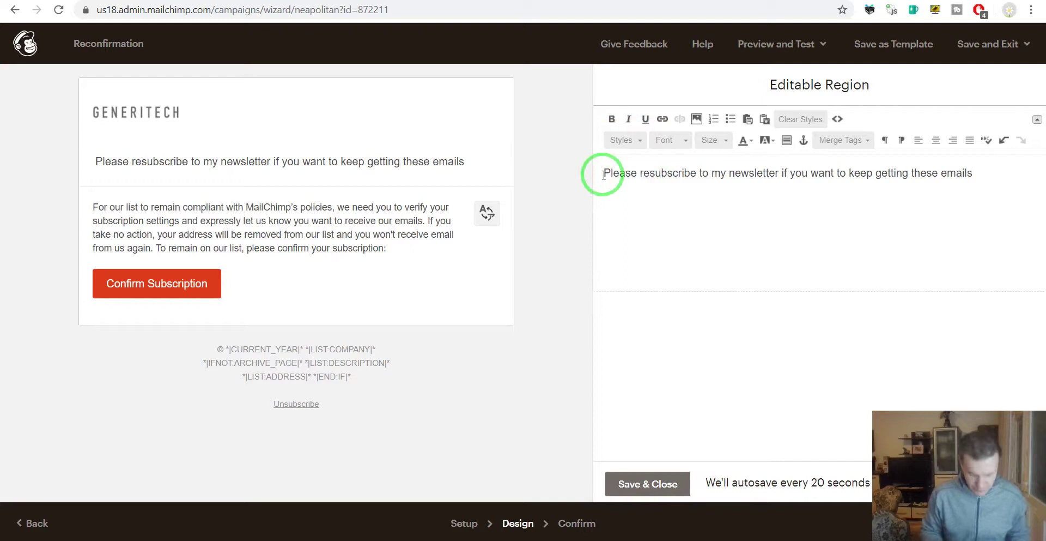
key(Return)
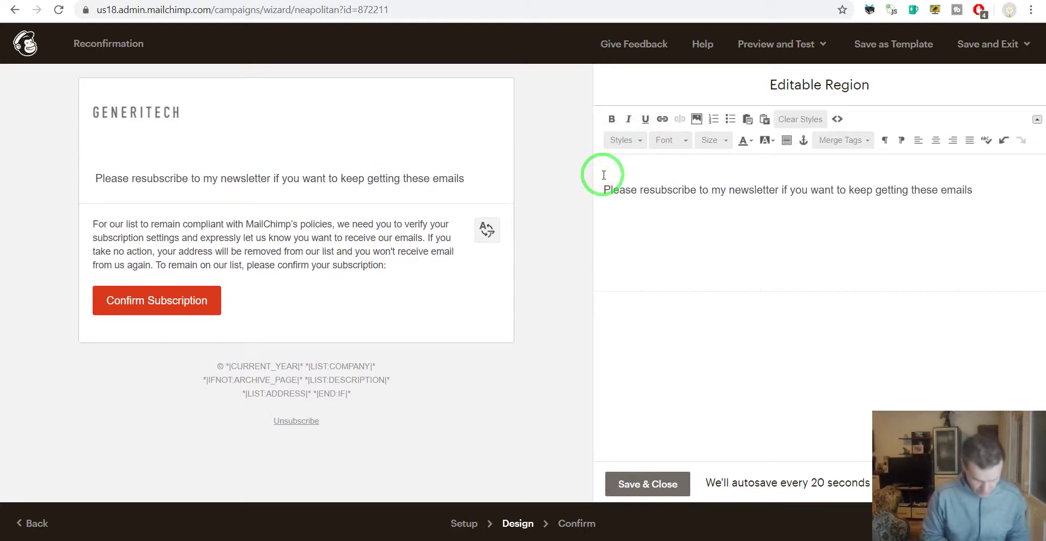
Step: Type a paragraph explaining hard bounces caused the account block and asking readers to resubscribe
text(Becaue of)
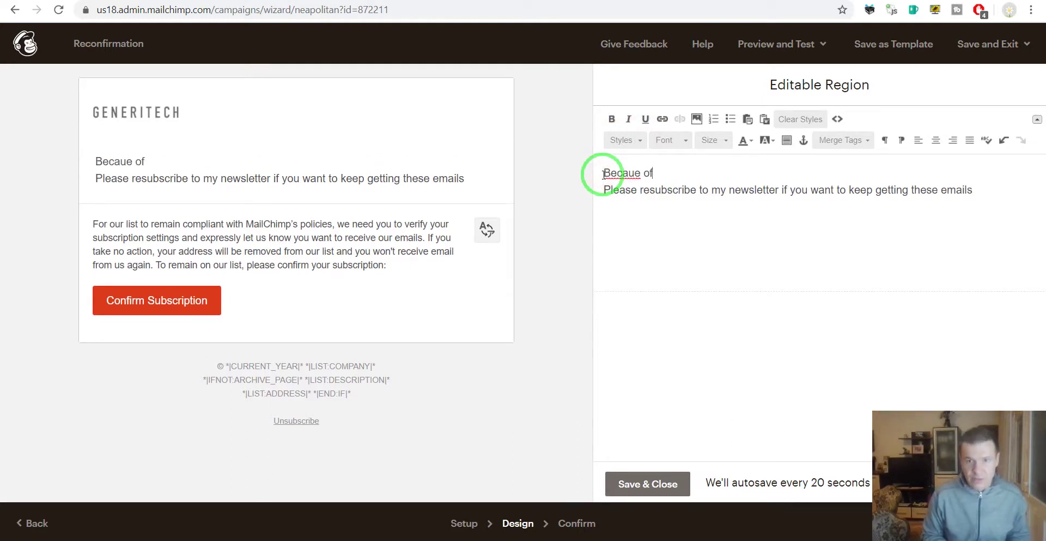
text(us)
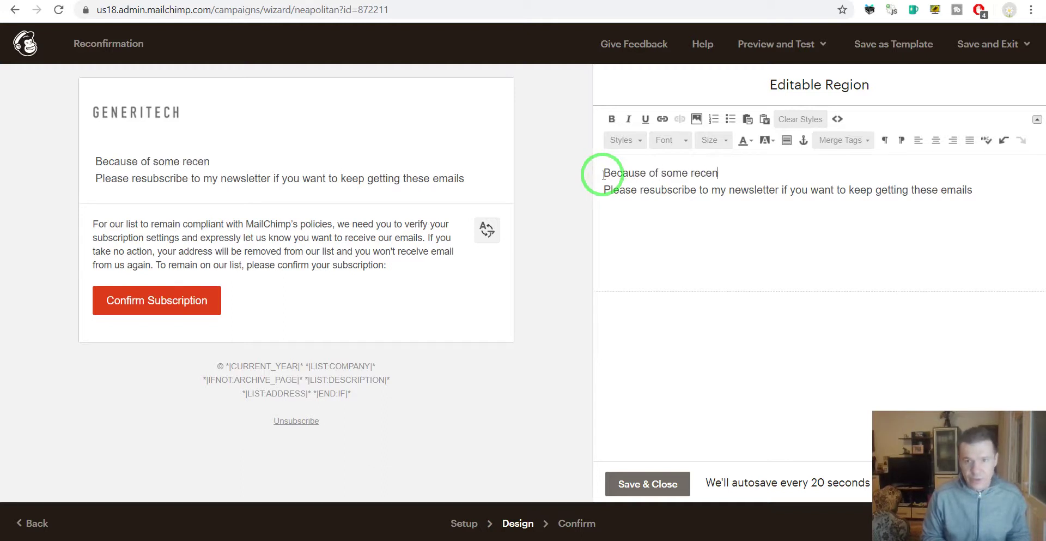
text("h)
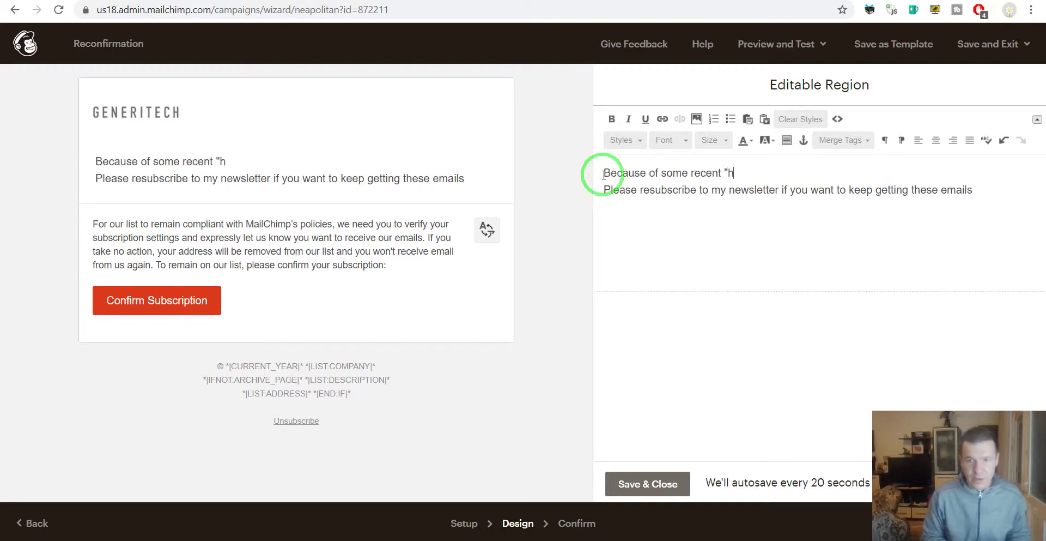
text(ard bounc)
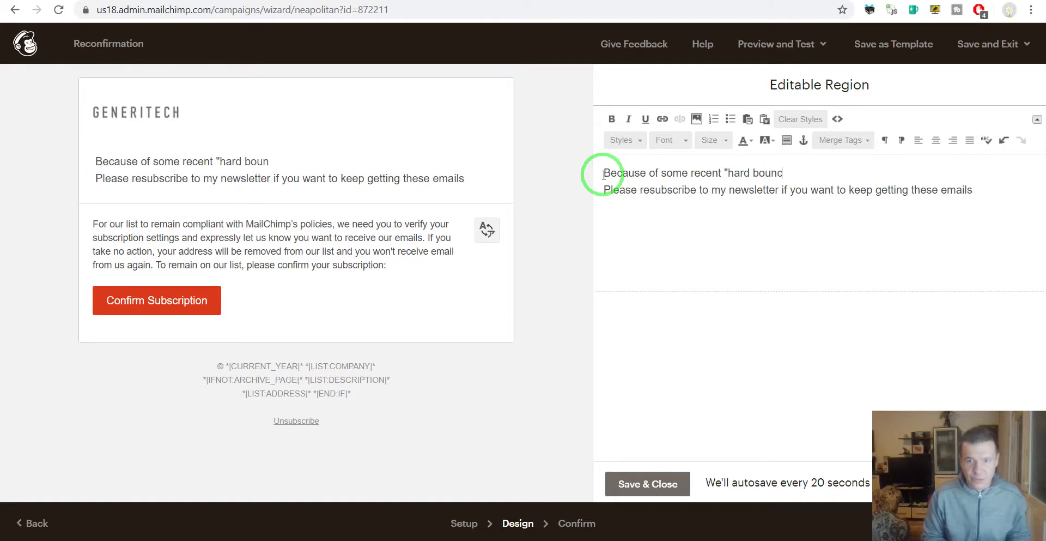
text(es" for s)
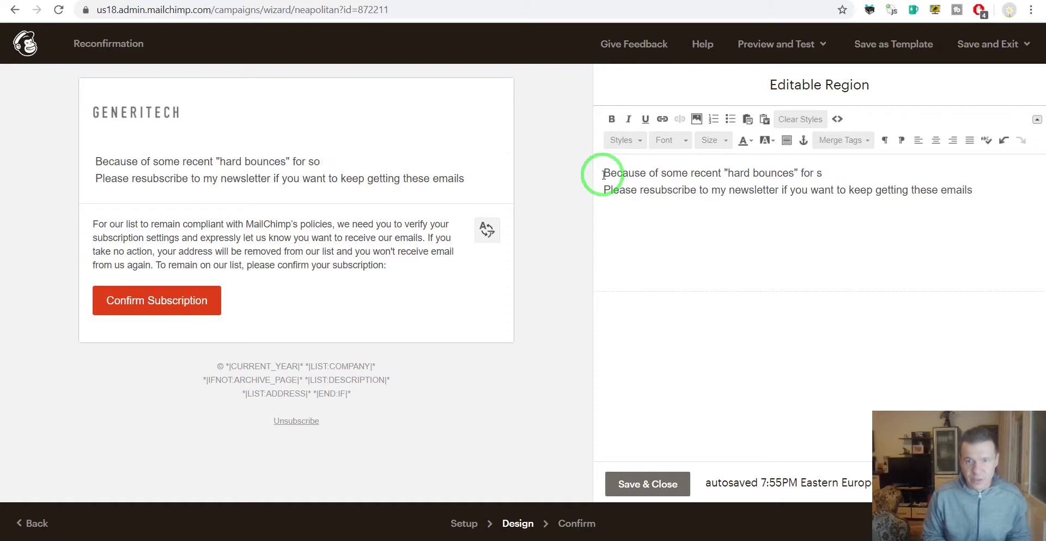
key(BackSpace)
text(m)
text(any emia)
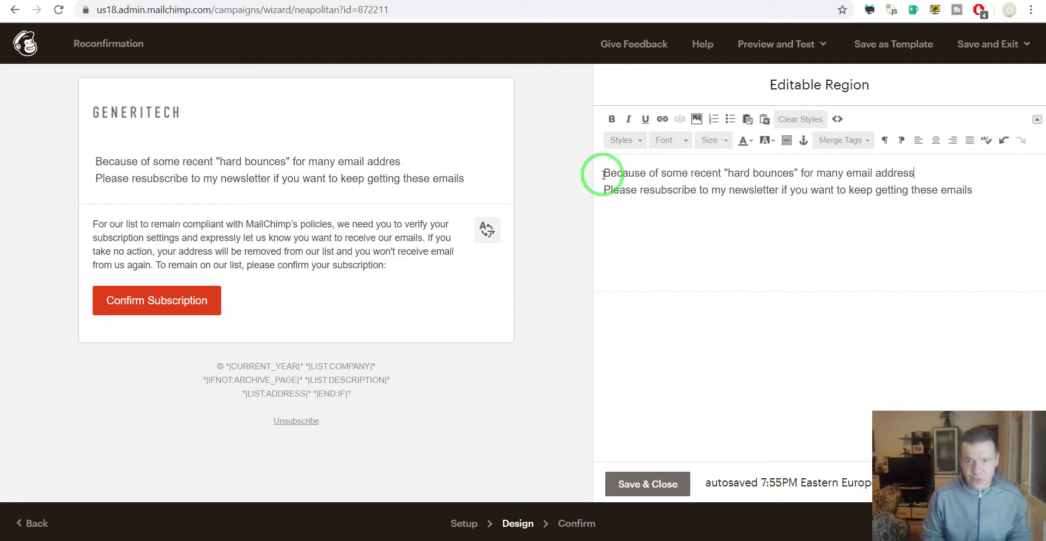
text( from my )
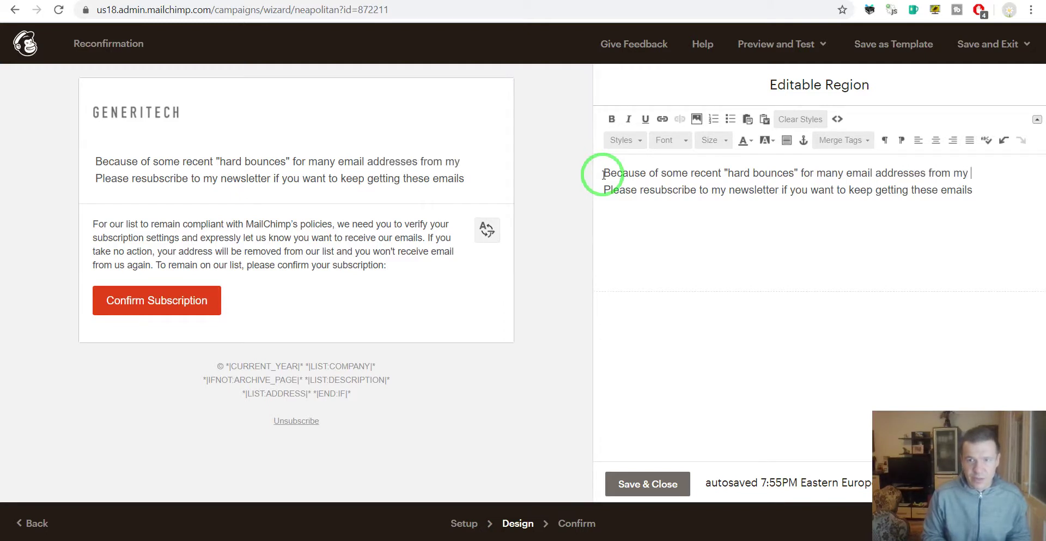
text(mailing list,)
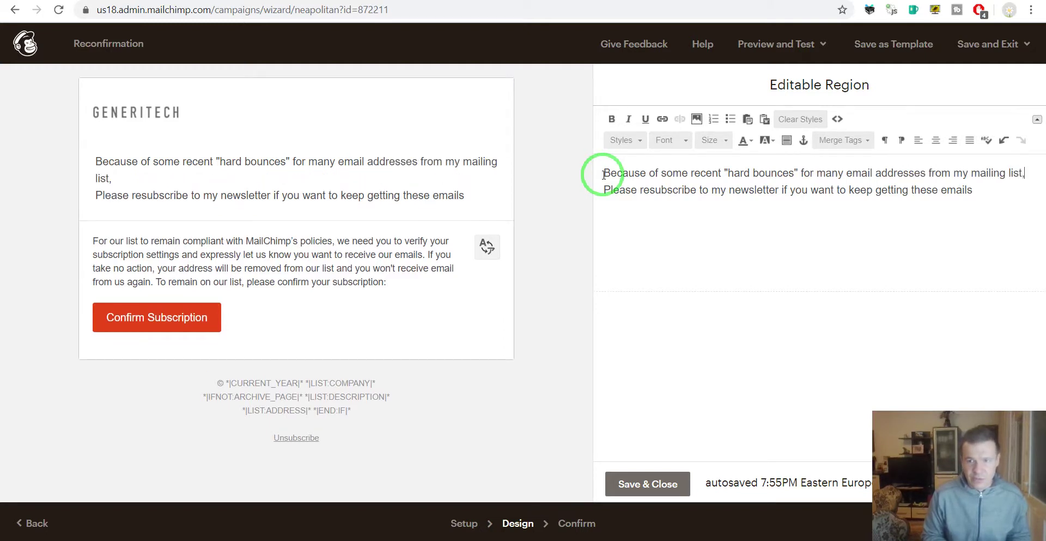
text( MailChin)
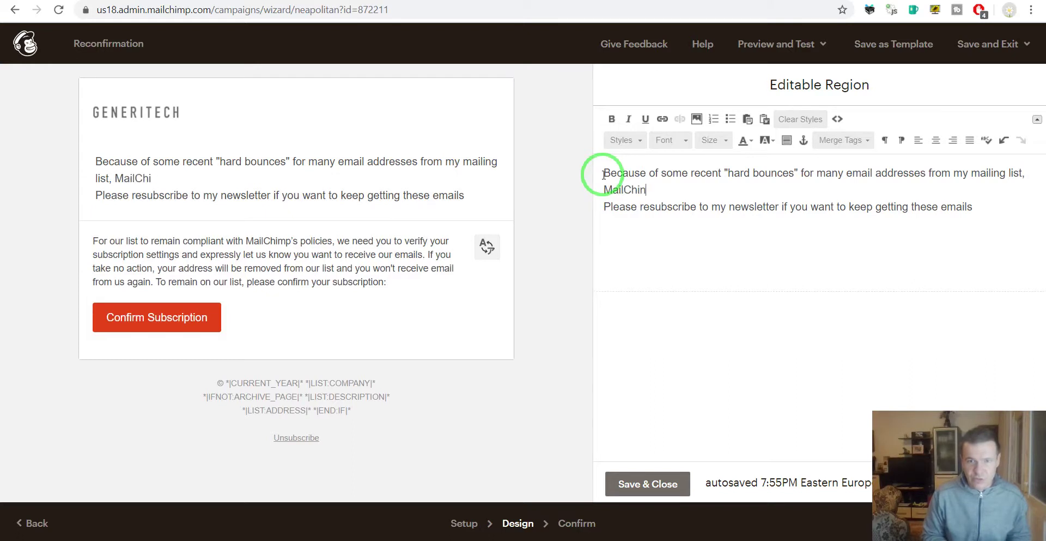
key(BackSpace)
text(mp has d)
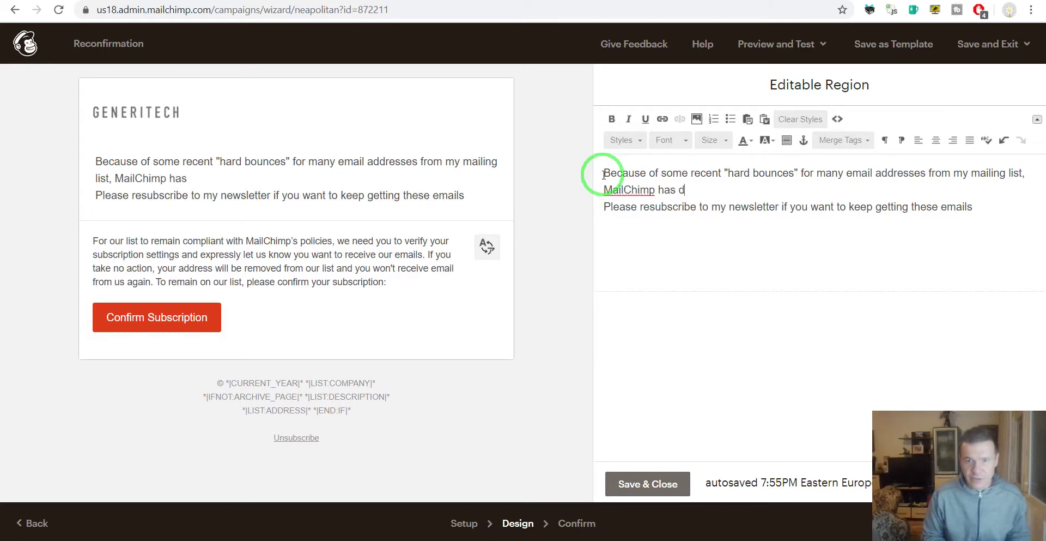
text(isabled m)
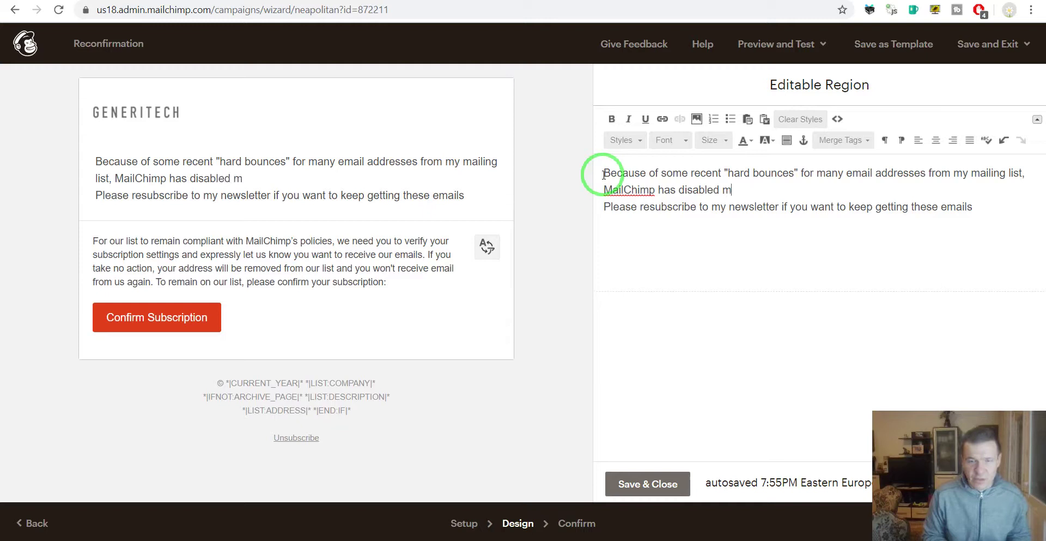
text(y account and now)
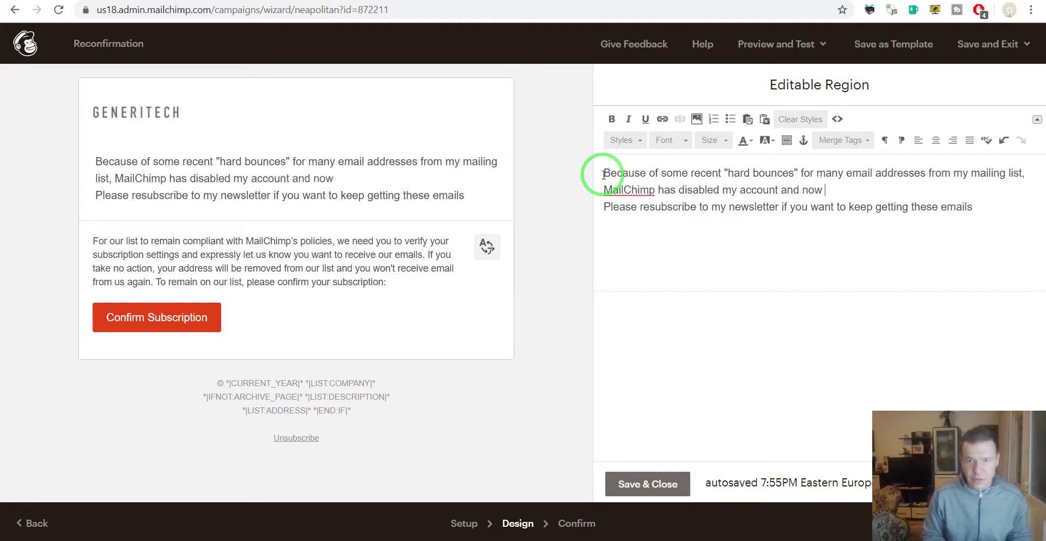
text(they require)
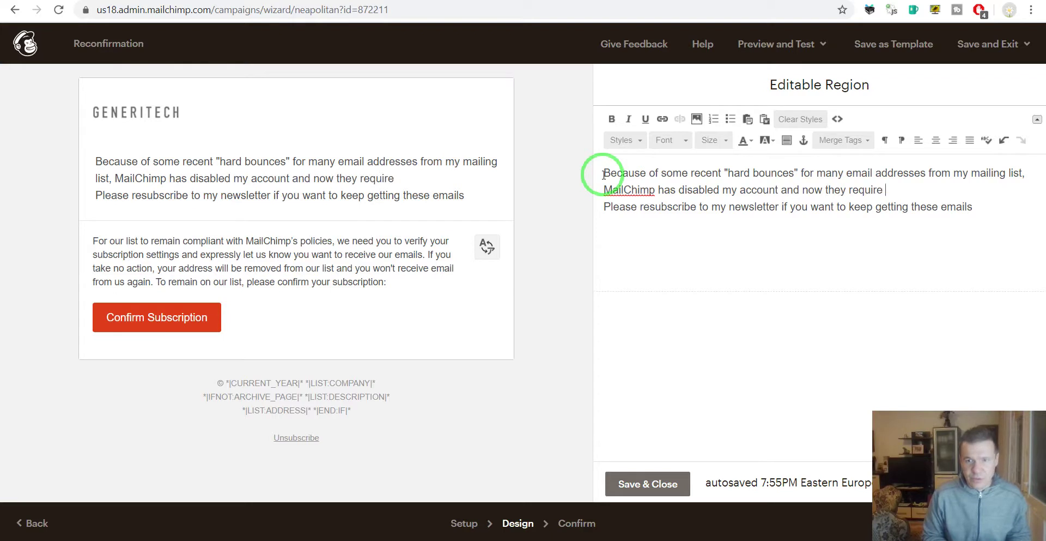
text(y)
text(ou to confirm su)
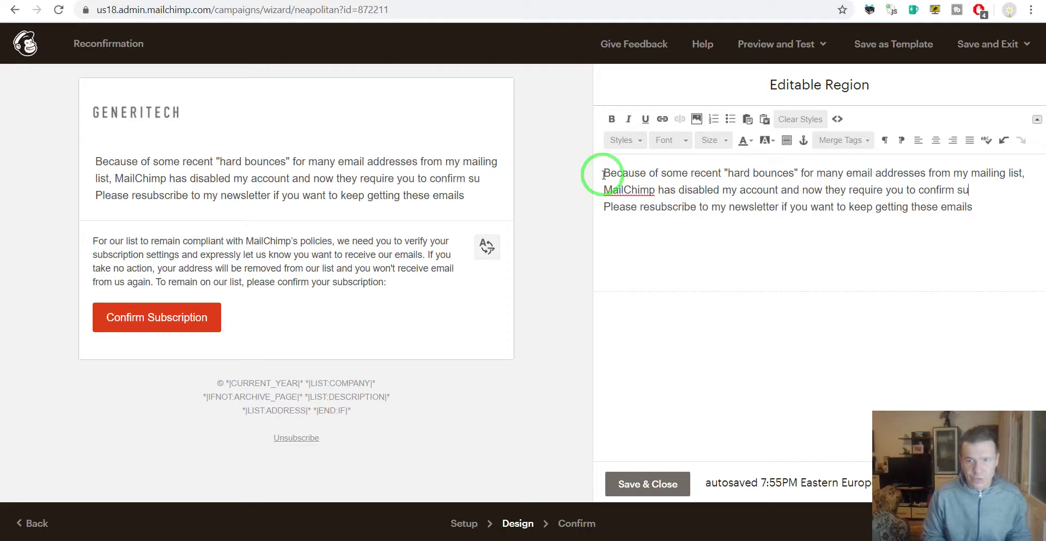
key(BackSpace)
key(BackSpace)
text(scription to)
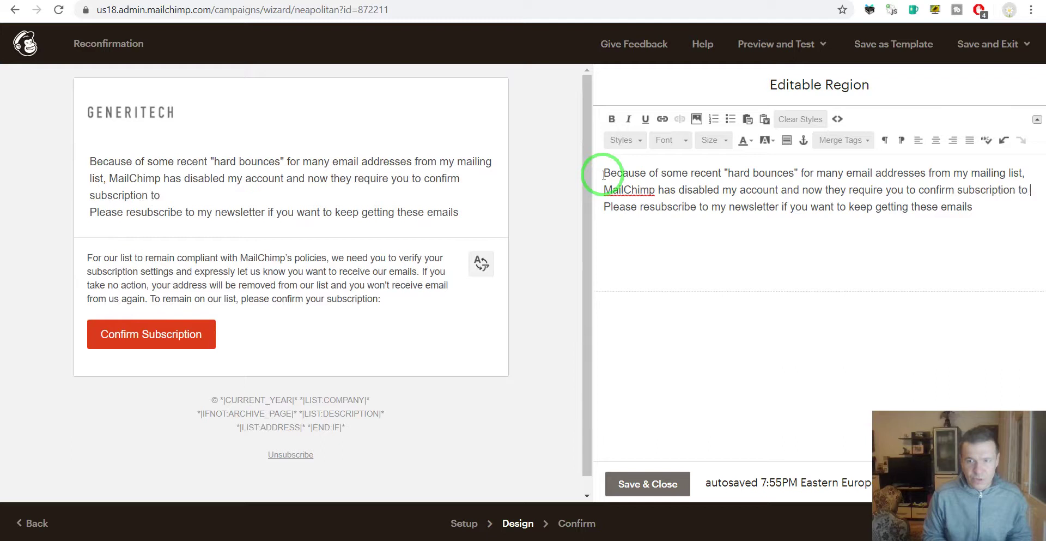
text(it. )
text(So, if you want to keep receivi)
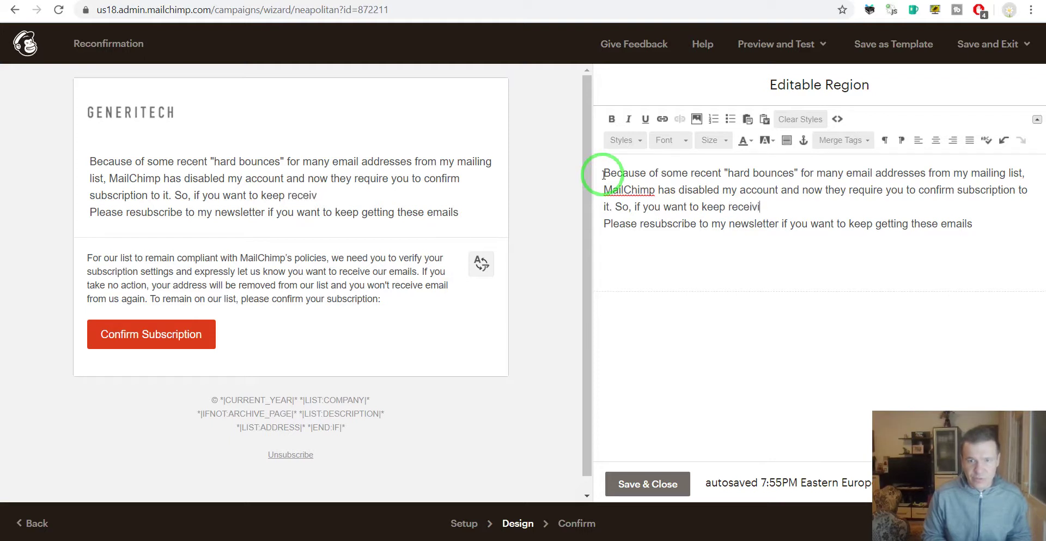
text(ng these emails, please resubscr)
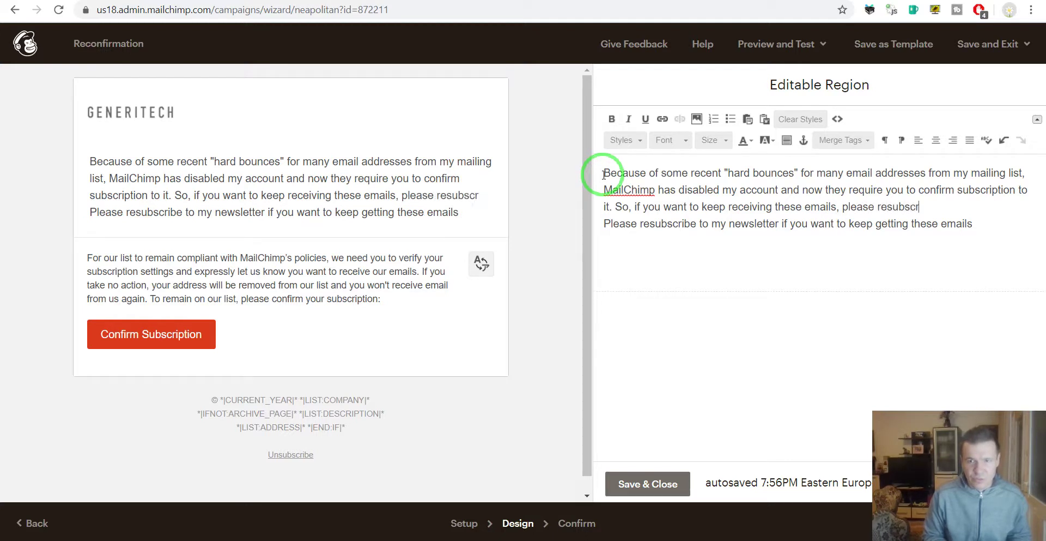
text(ibe to my news)
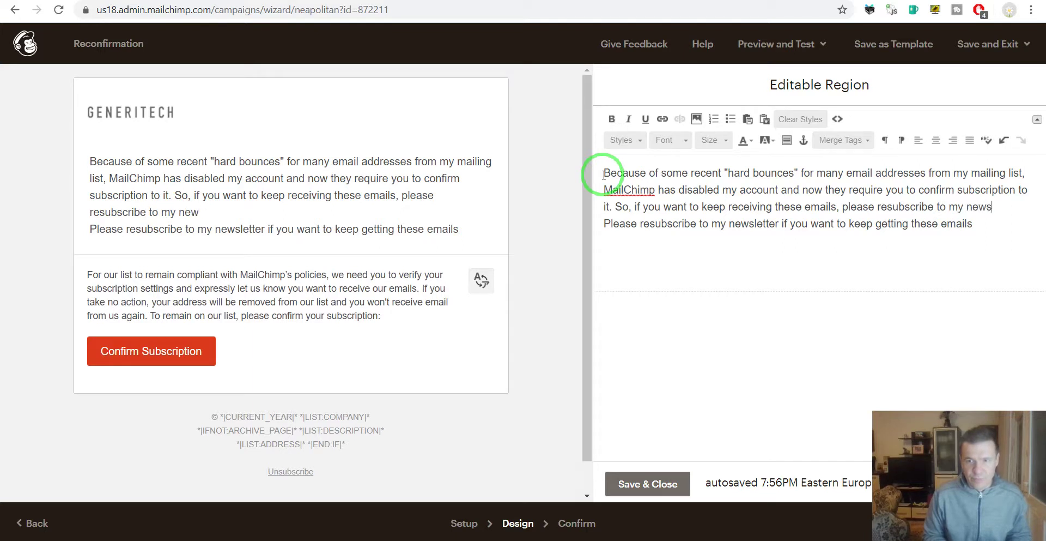
Step: Add 'Thank you!' and a CodeRevolution sign-off below the message
key(Return)
key(Return)
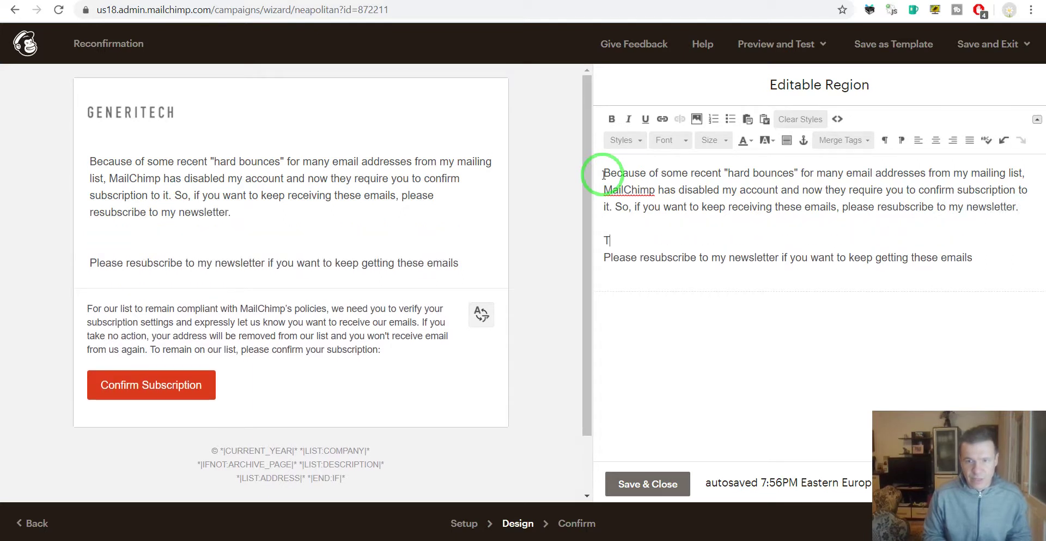
text(Thank you)
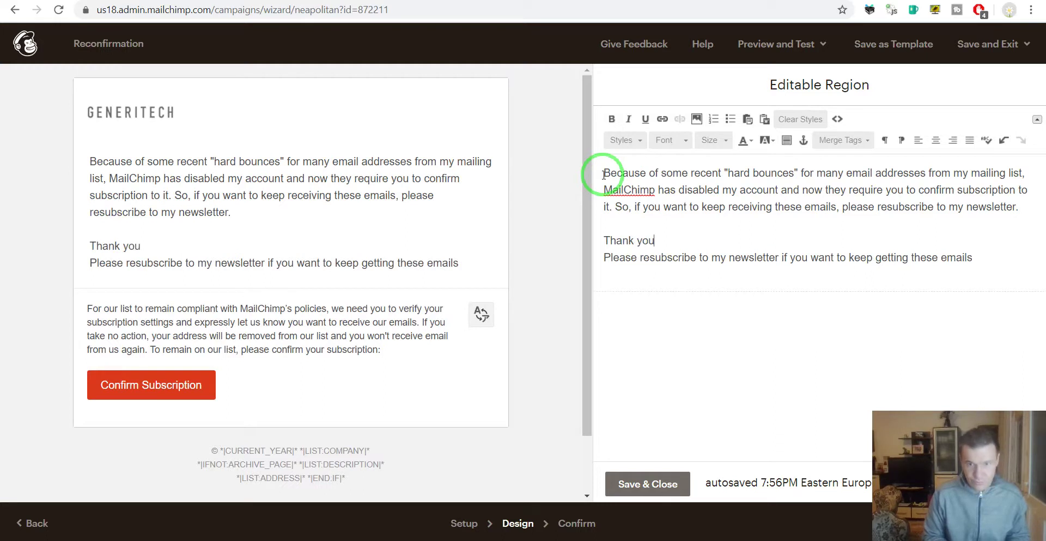
text(!)
key(Return)
key(Return)
text(Szabi)
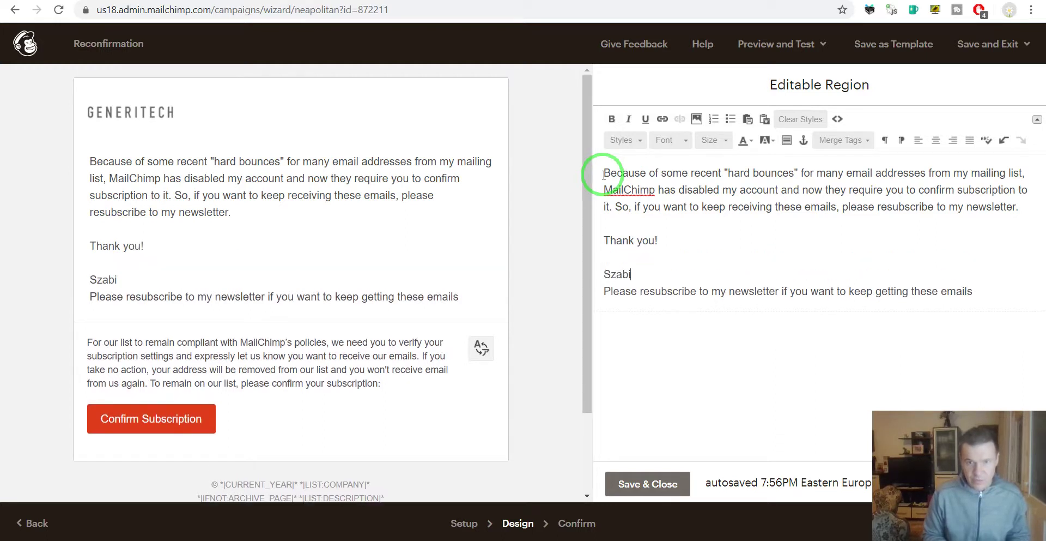
text( - CodeRevolut)
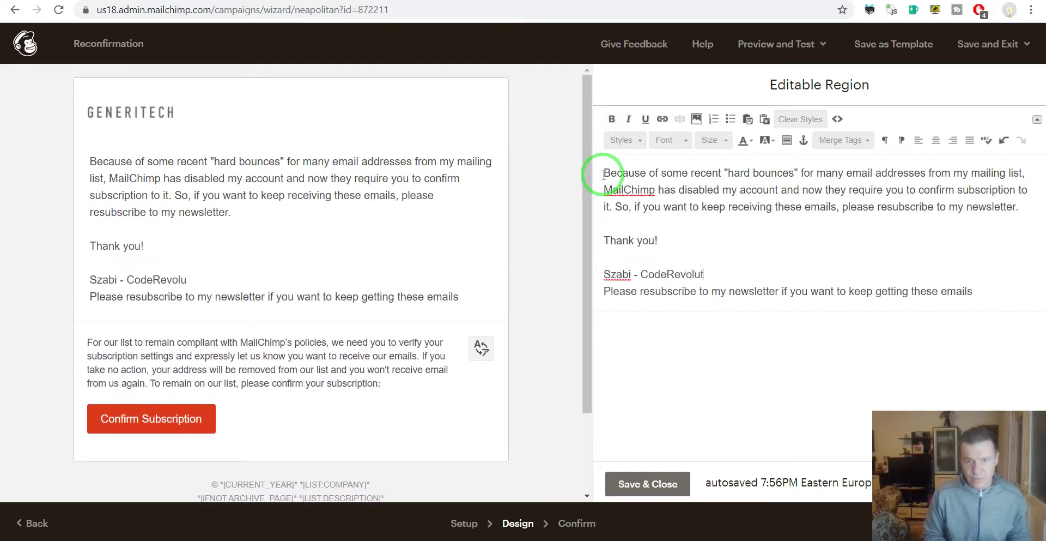
text(ion.)
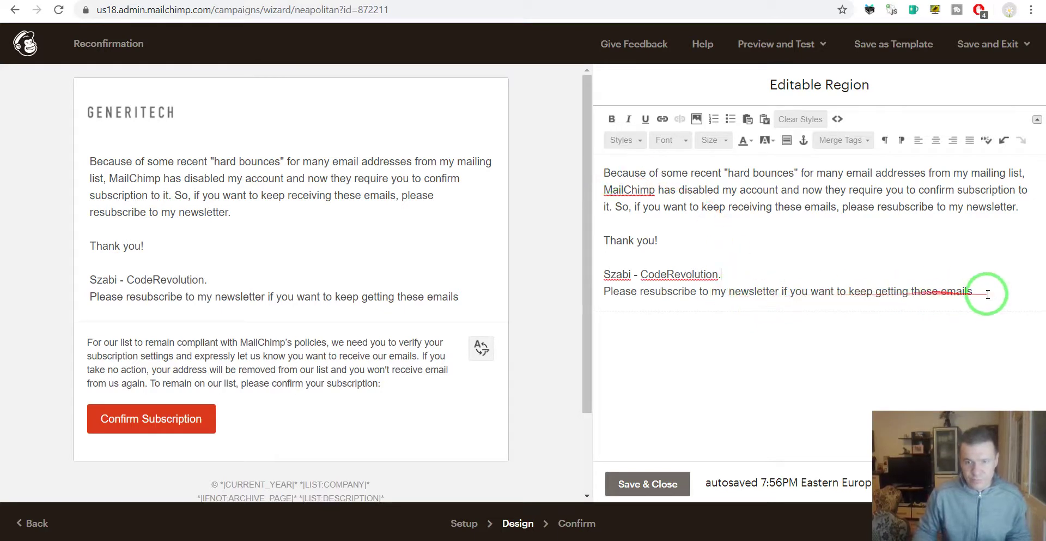
Step: Delete the leftover resubscribe line and Save & Close the text block
shift+click(988, 291)
key(BackSpace)
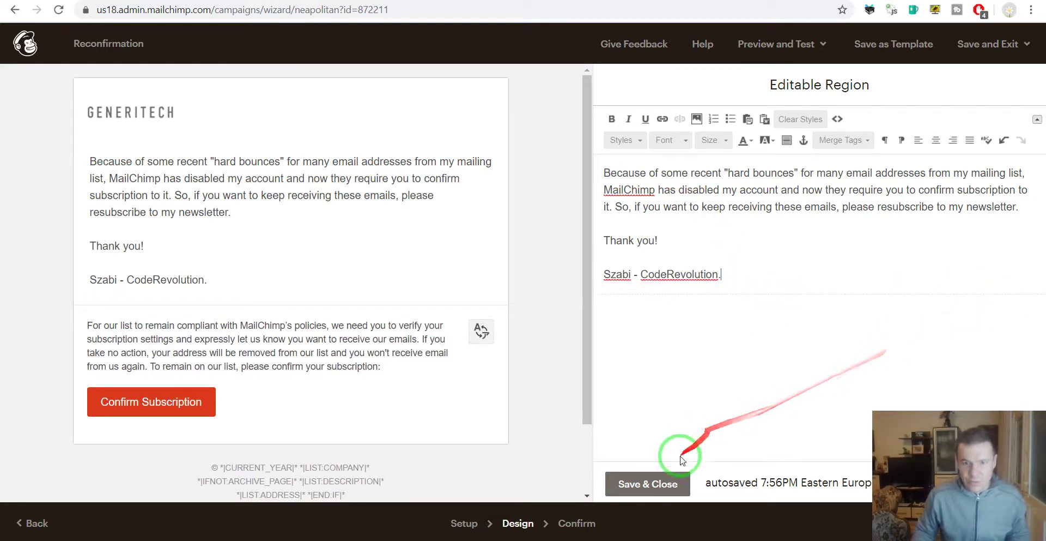
click(663, 477)
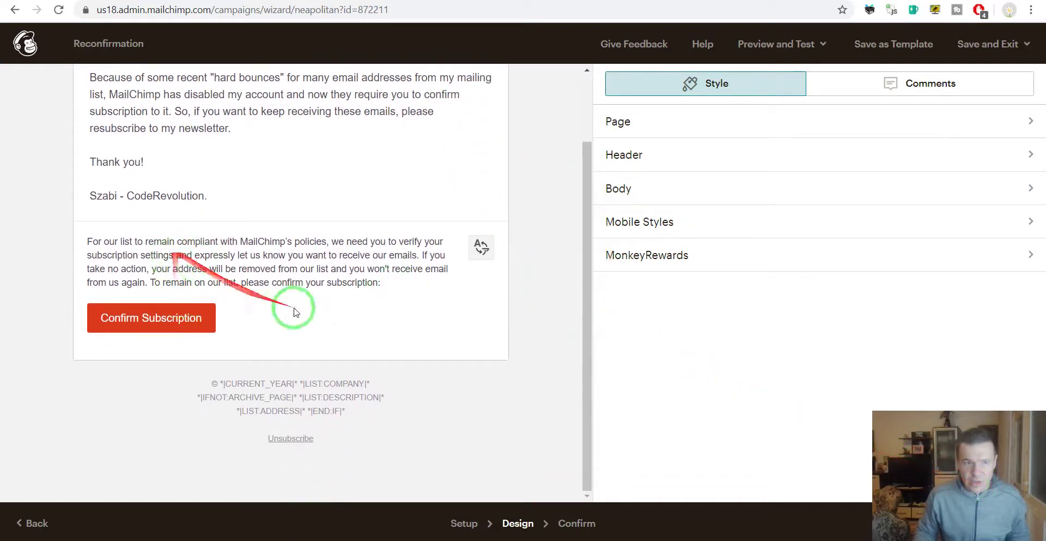
Step: Continue to the Confirm page and check its 55 recipients and other send settings
click(983, 522)
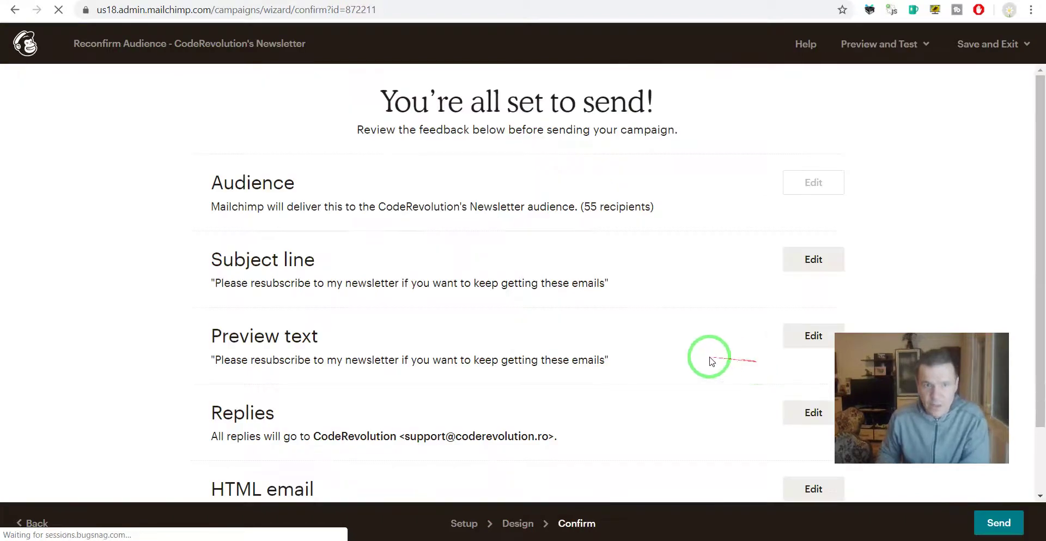
scroll(529, 248, down, 2)
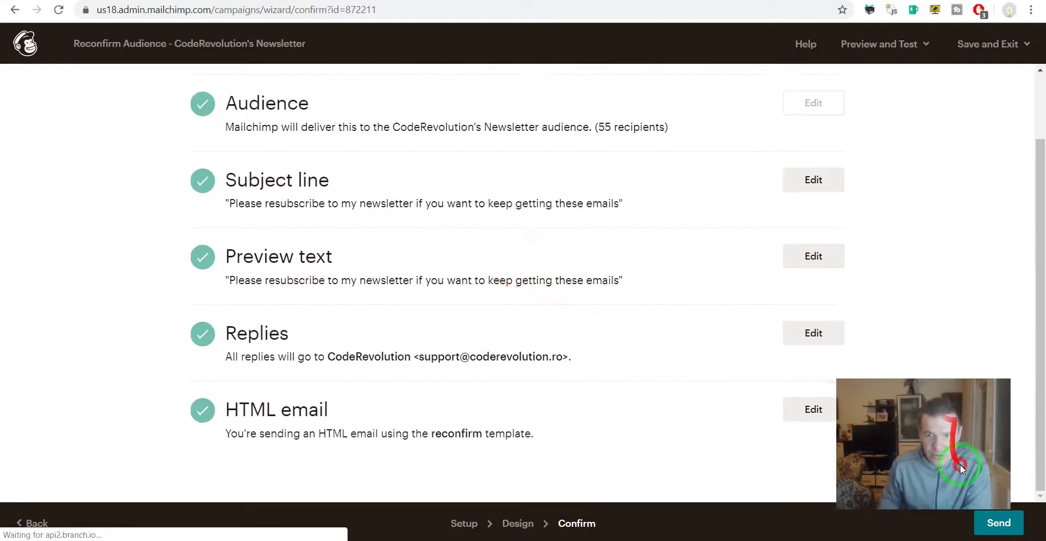
scroll(248, 183, up, 2)
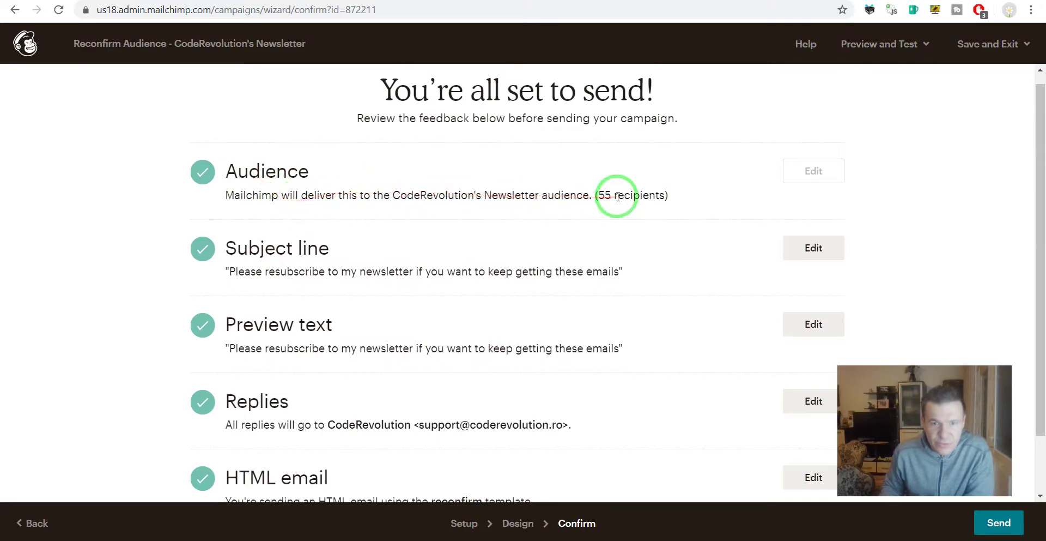
drag(596, 194, 661, 191)
click(594, 193)
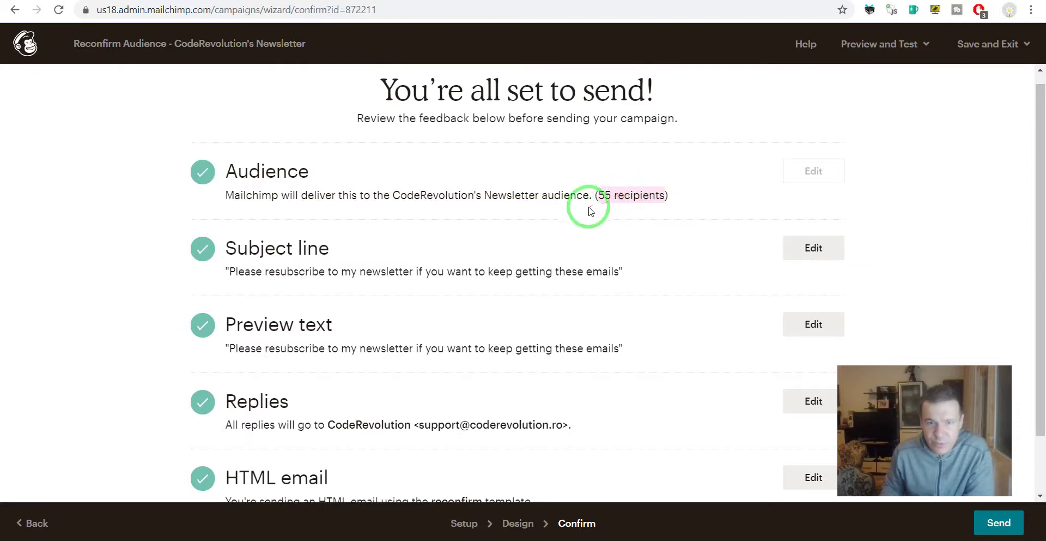
scroll(300, 242, down, 2)
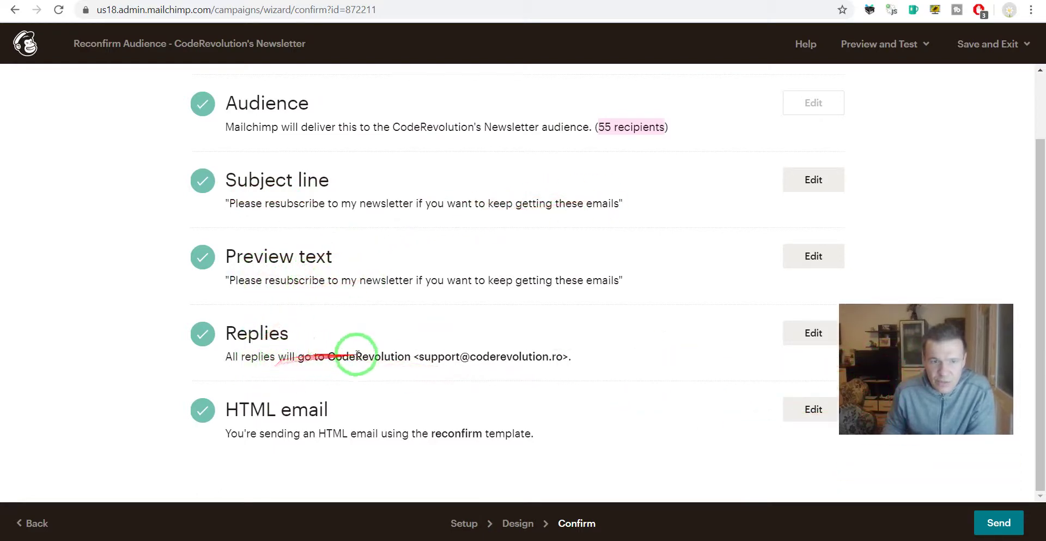
Step: Send the reconfirmation campaign now, confirming with AGREE
click(997, 521)
click(332, 339)
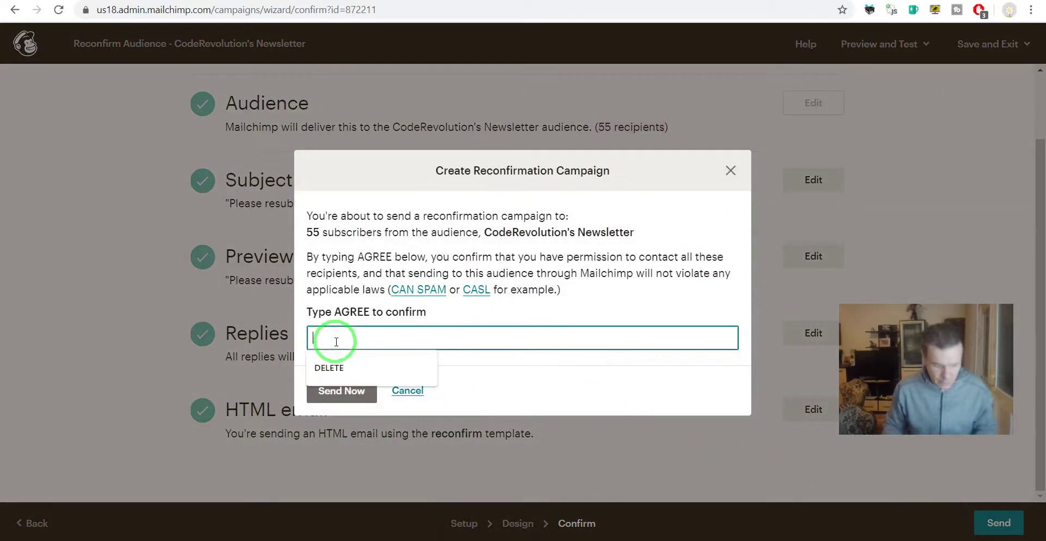
text(AGREE)
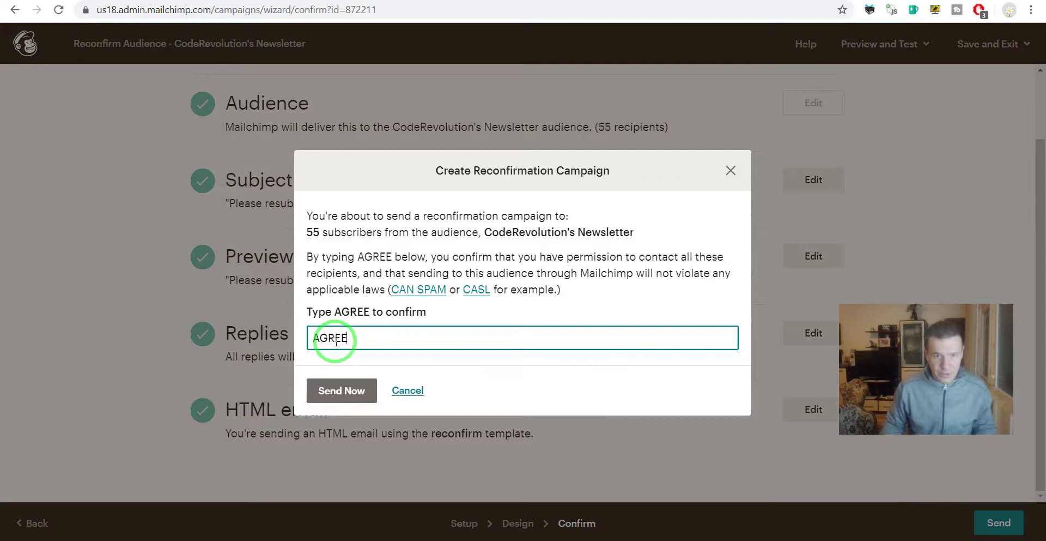
click(342, 391)
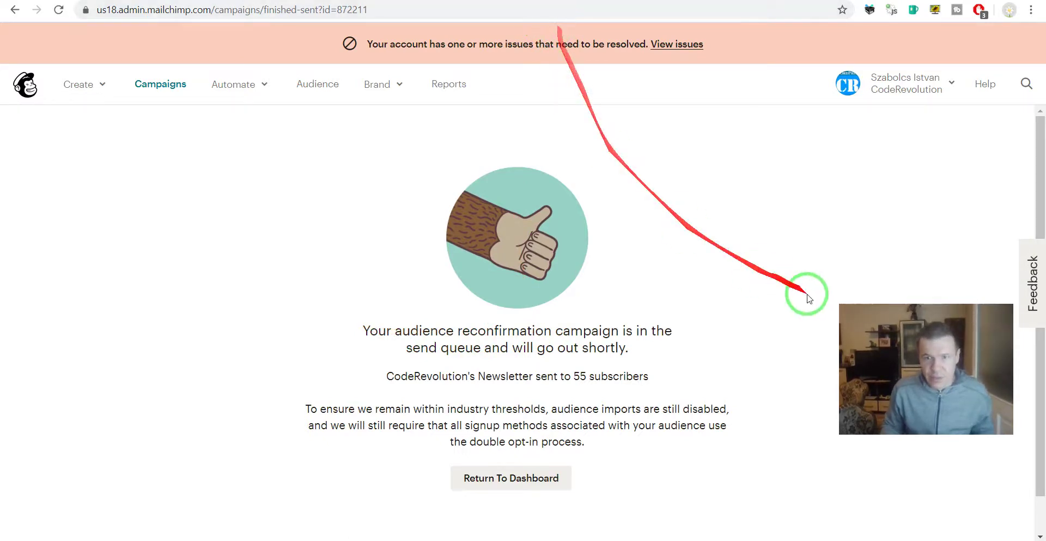
drag(885, 363, 919, 470)
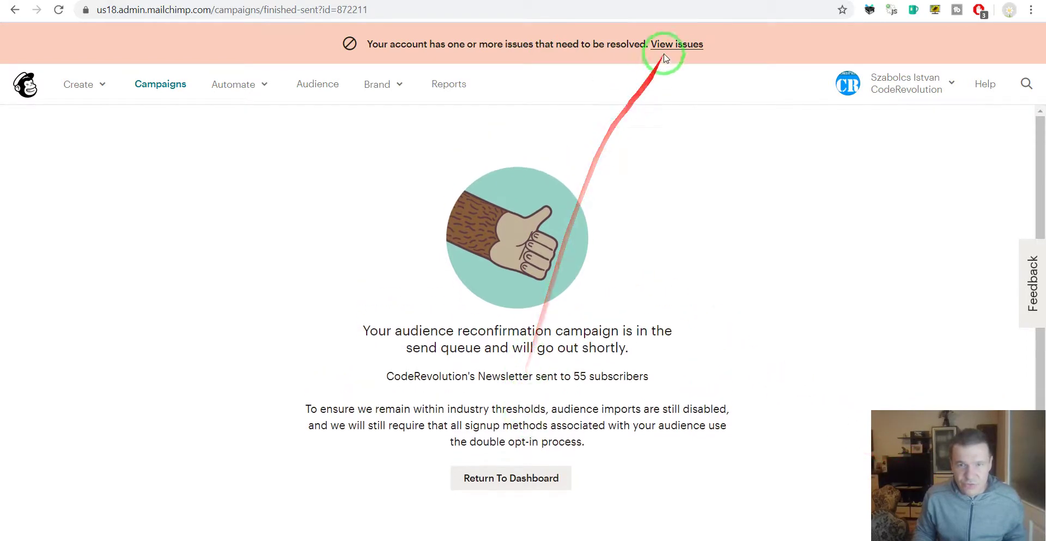
Step: Reopen account issues and review the 22.22% March Sale Game hard bounce details
click(671, 45)
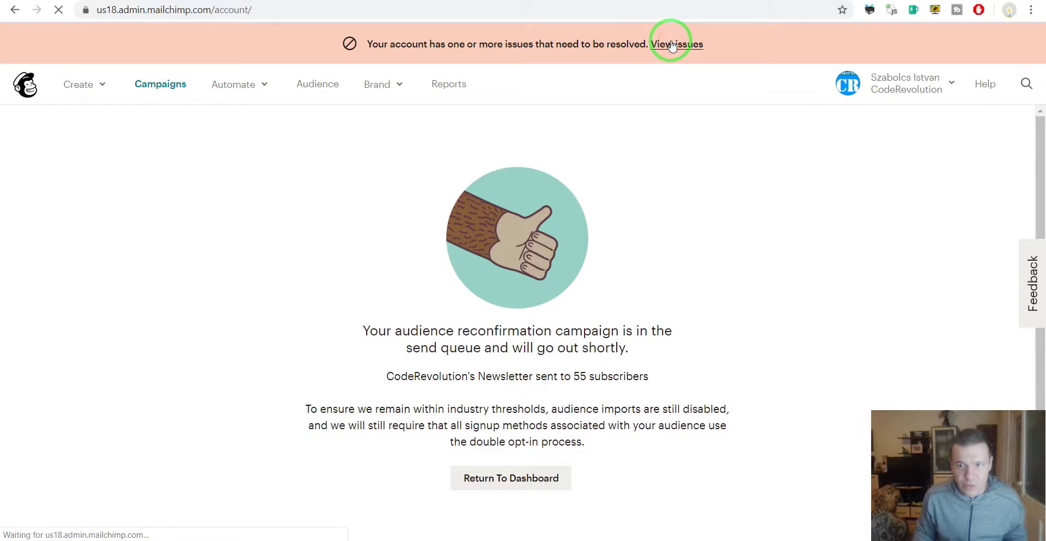
scroll(327, 224, down, 5)
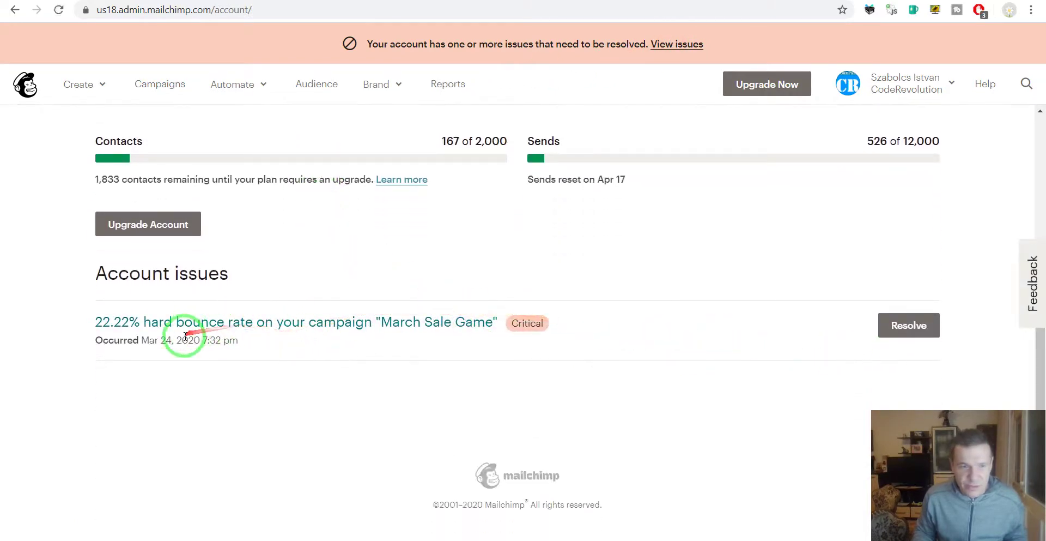
click(904, 326)
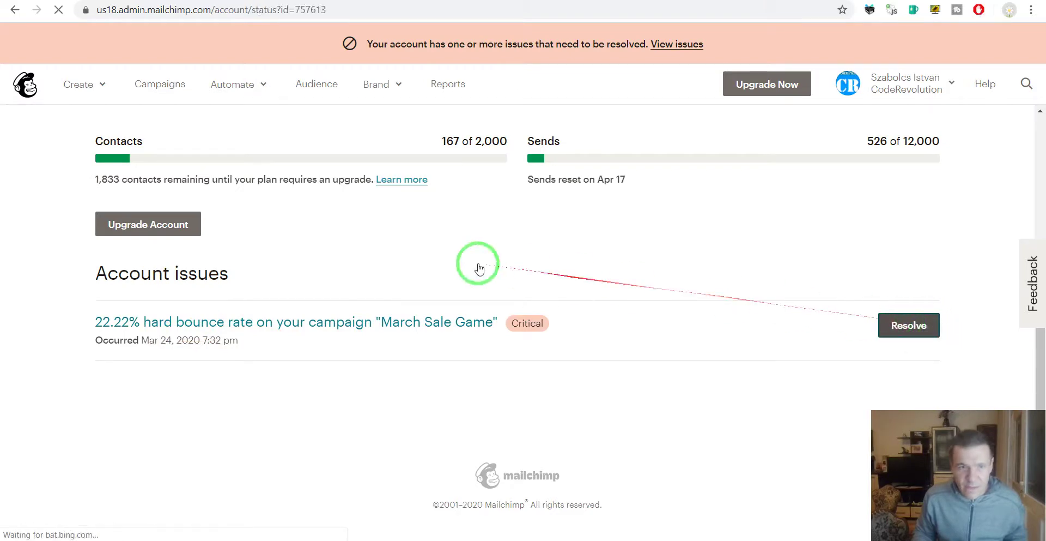
scroll(394, 237, down, 4)
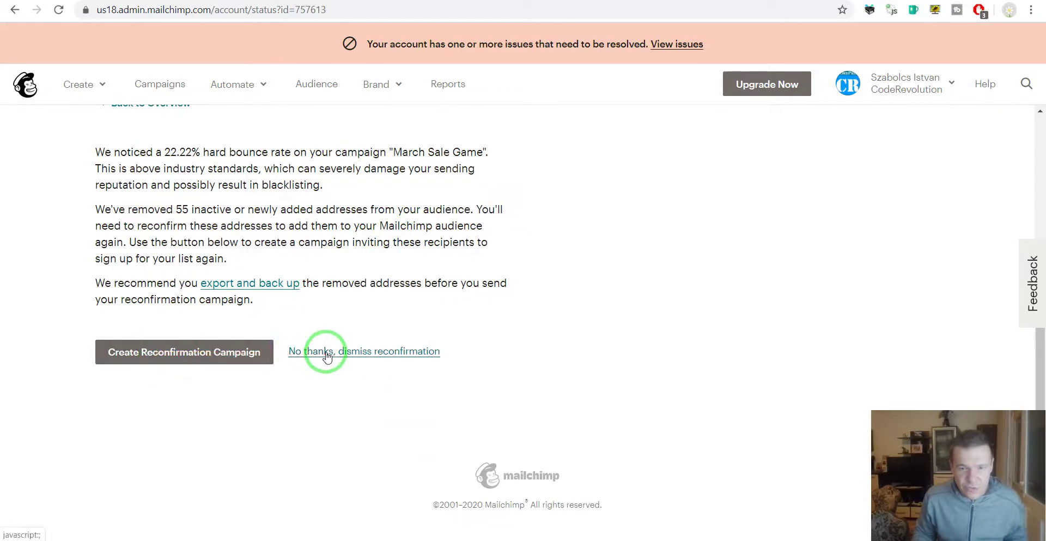
scroll(332, 295, up, 4)
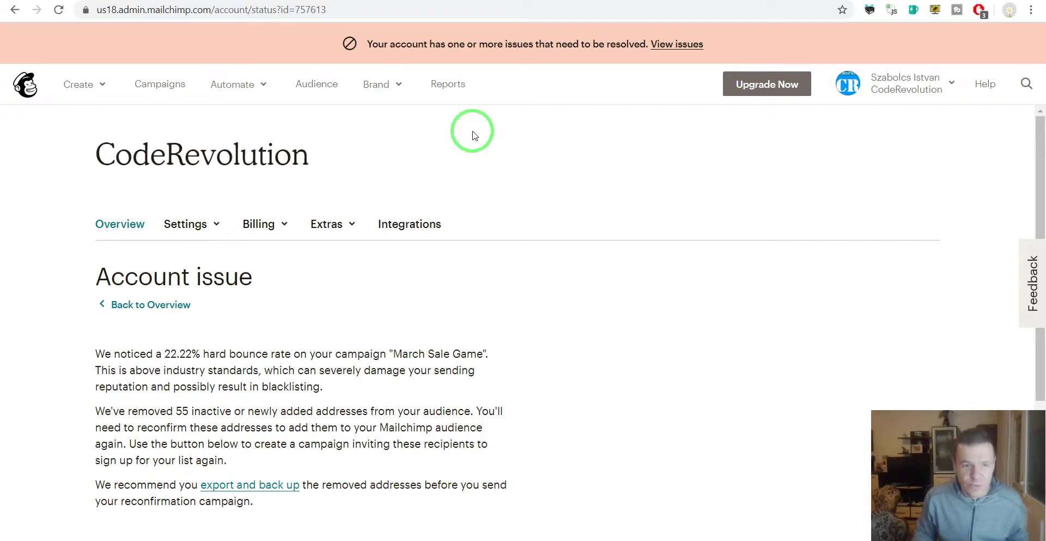
scroll(473, 134, down, 4)
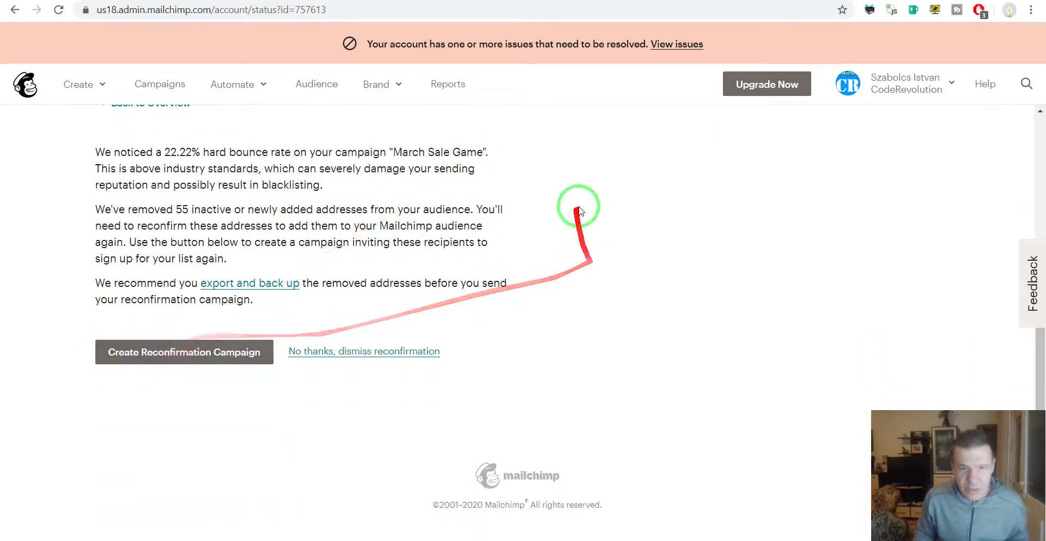
scroll(581, 210, up, 4)
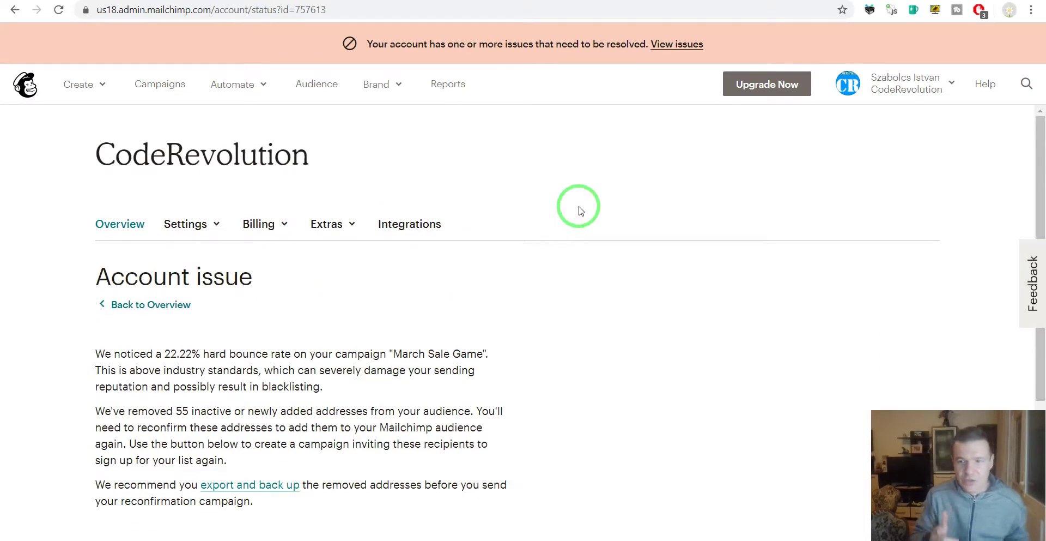